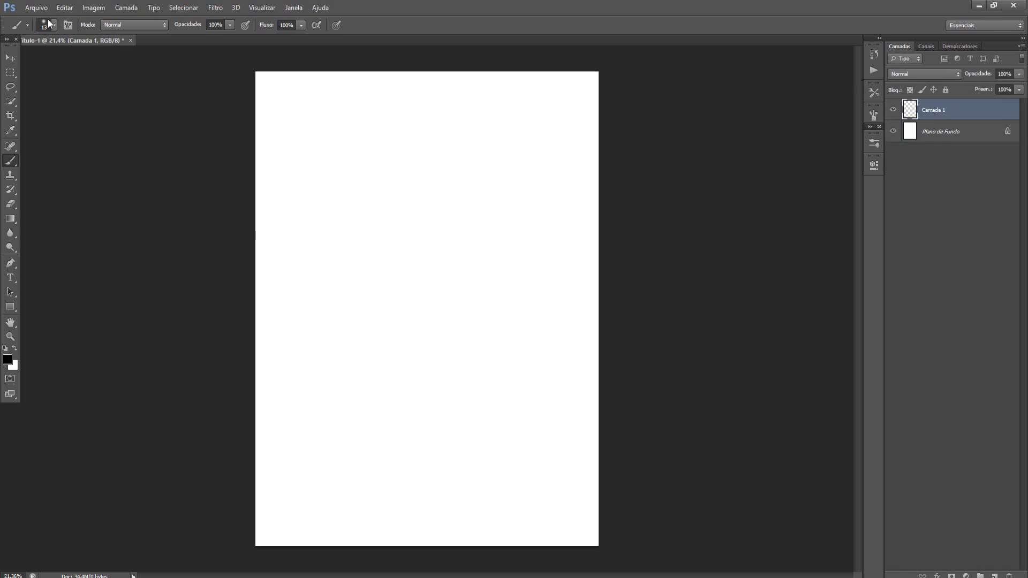
Step: Sketch the head outline with its face oval, jaw line and top of the head
left_click_drag(378, 156, 343, 236)
mouse_move(343, 220)
left_mouse_down()
mouse_move(358, 336)
mouse_move(437, 423)
left_mouse_up()
left_click_drag(498, 375, 439, 423)
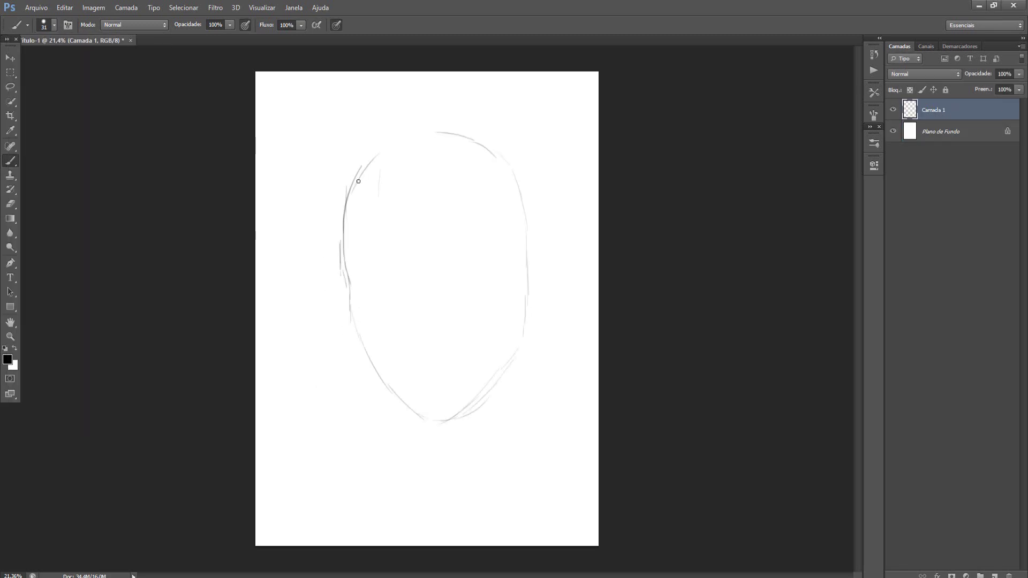
left_click_drag(349, 188, 525, 231)
left_click_drag(531, 249, 482, 399)
left_click(391, 270)
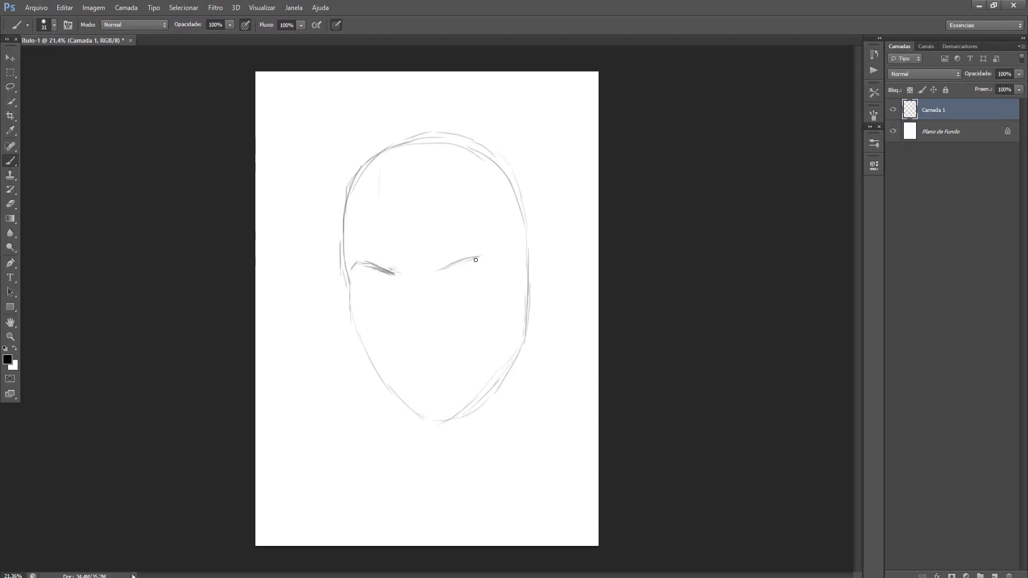
Step: Add the right eyebrow, vertical centre line, mouth line and a finger line under the mouth
left_click_drag(475, 260, 496, 267)
mouse_move(418, 138)
left_mouse_down()
mouse_move(408, 229)
mouse_move(437, 424)
left_mouse_up()
mouse_move(406, 373)
left_mouse_down()
mouse_move(454, 370)
mouse_move(420, 369)
mouse_move(437, 382)
left_mouse_up()
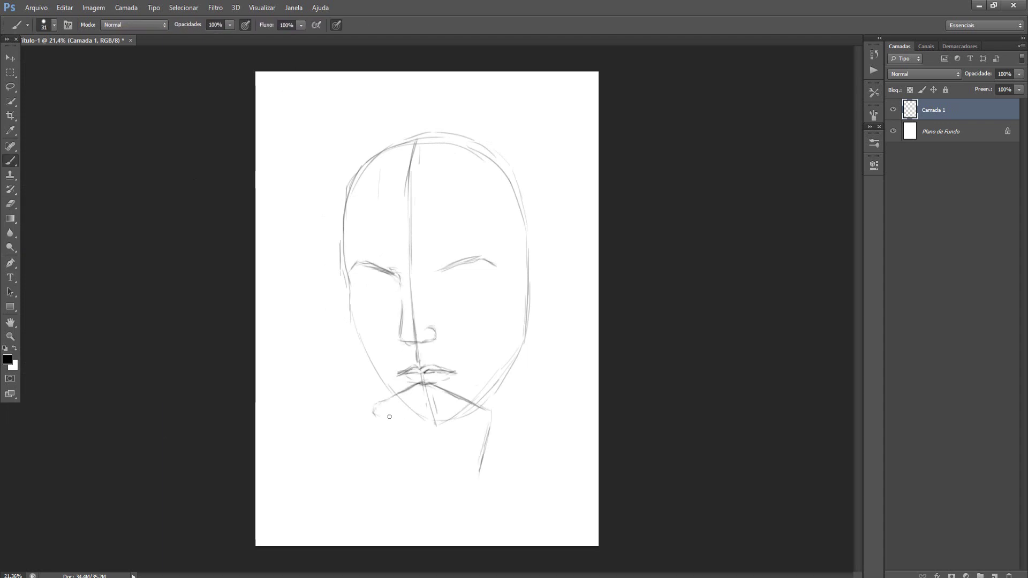
left_click_drag(389, 416, 415, 404)
left_click_drag(466, 413, 414, 411)
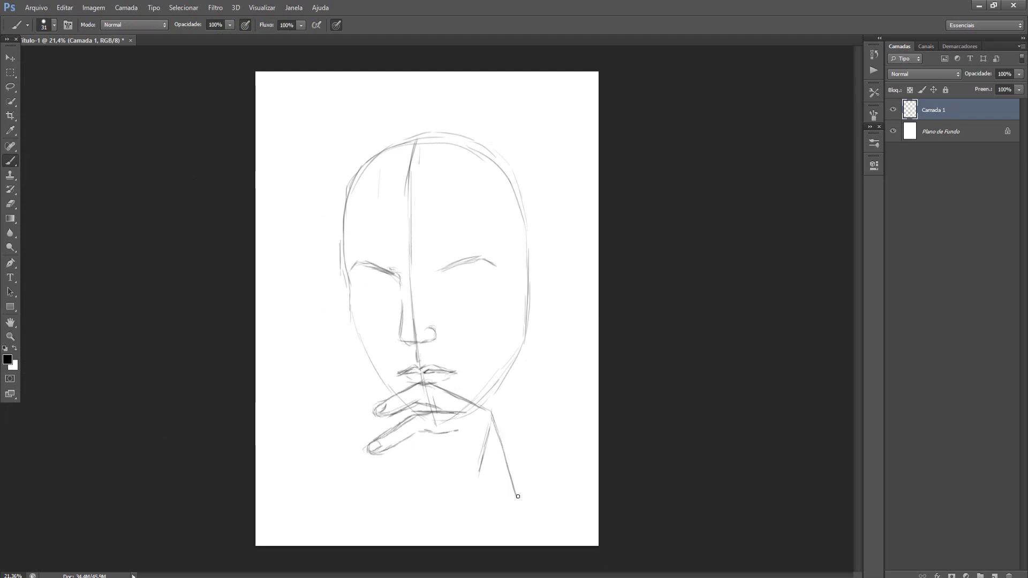
Step: Erase the stray stroke below the mouth and darken the upper finger line
key("e")
left_click_drag(455, 429, 421, 434)
key("b")
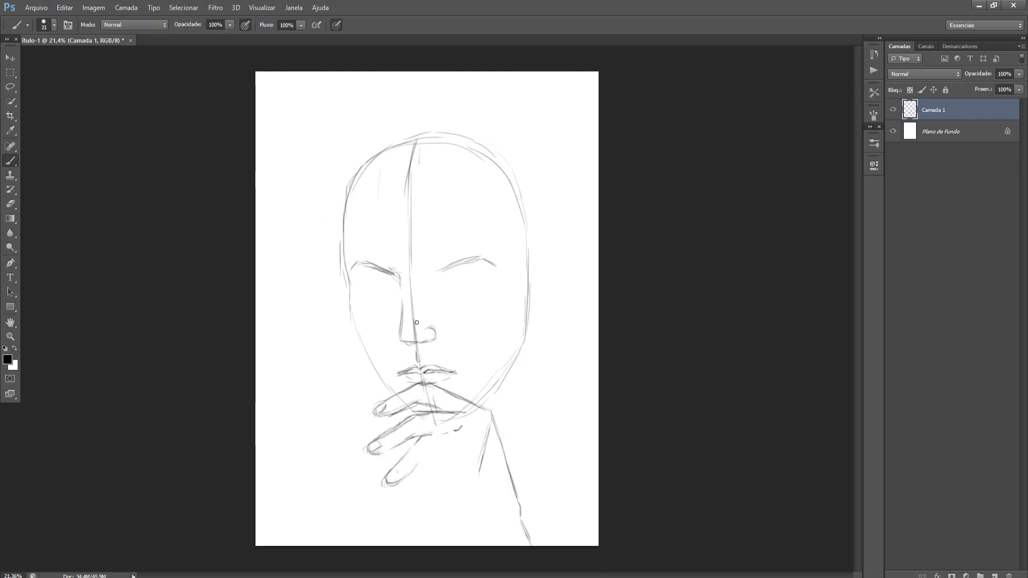
left_click_drag(433, 383, 383, 403)
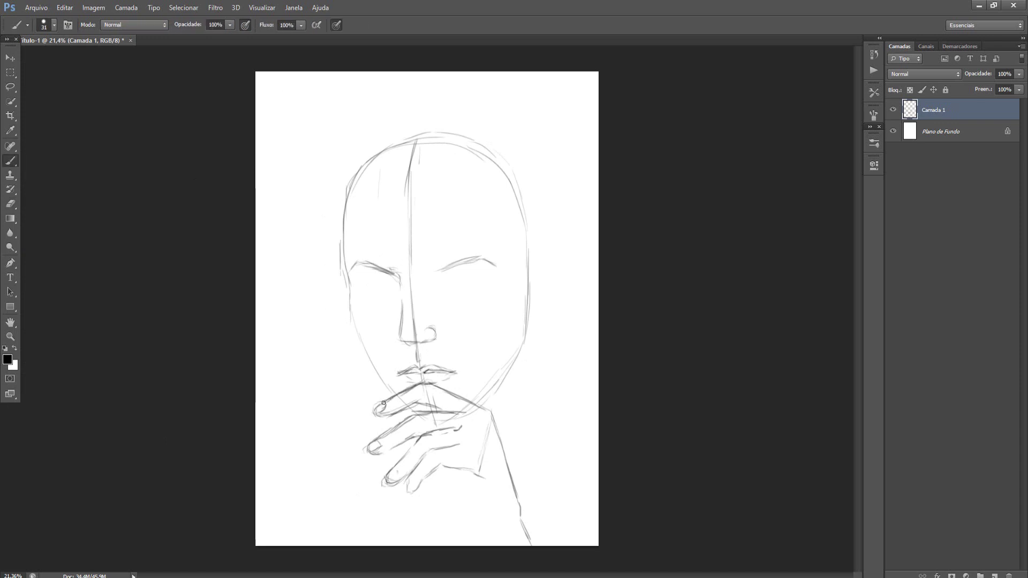
Step: Lasso the hand strokes and shift them slightly to the right
key("l")
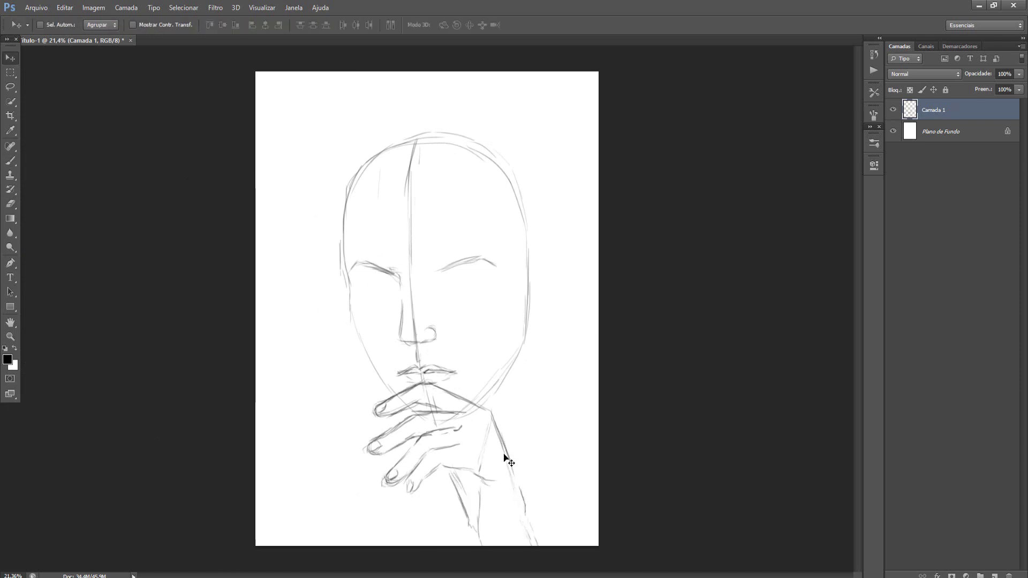
left_click_drag(531, 521, 533, 538)
key("ctrl+t")
left_click_drag(472, 418, 495, 413)
key("Return")
key("ctrl+d")
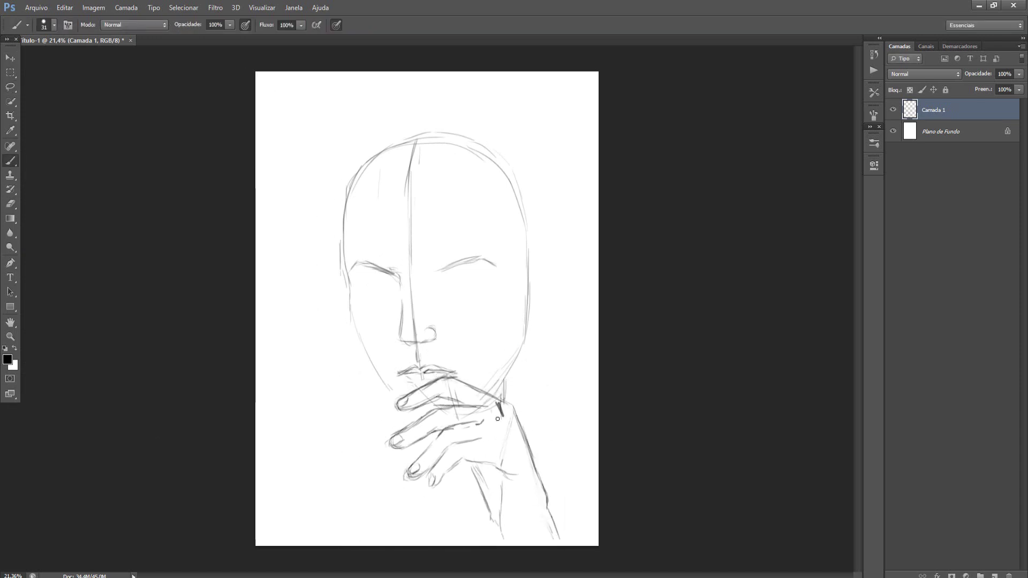
Step: Touch up the upper finger stroke and lighten the dark wrist and forearm line
key("e")
key("b")
left_click_drag(398, 411, 441, 398)
key("e")
key("b")
mouse_move(545, 495)
left_mouse_down()
mouse_move(506, 441)
mouse_move(522, 427)
left_mouse_up()
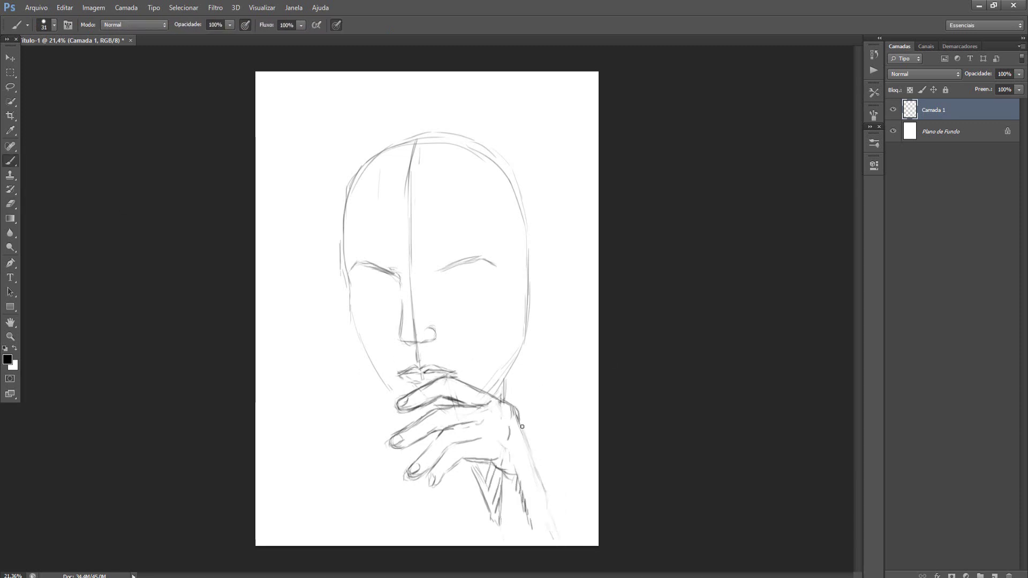
Step: Draw the shoulder curve and hair strands across the forehead and down both sides of the face
left_click_drag(308, 546, 389, 422)
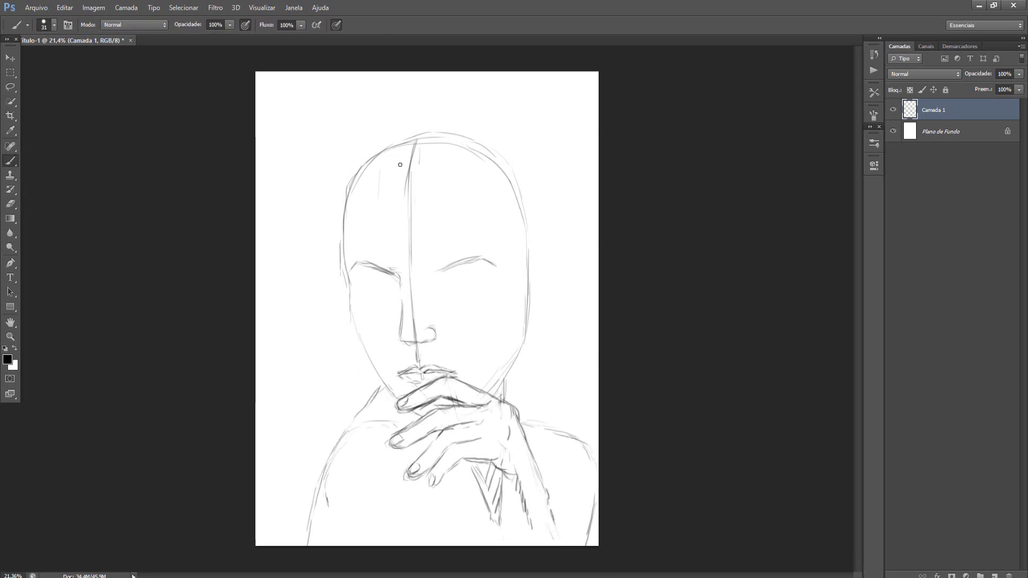
left_click_drag(415, 143, 387, 256)
left_click_drag(413, 161, 442, 284)
mouse_move(421, 169)
left_mouse_down()
mouse_move(469, 235)
mouse_move(327, 247)
left_mouse_up()
left_click_drag(399, 387, 327, 374)
left_click_drag(343, 263, 324, 396)
left_click_drag(351, 270, 360, 320)
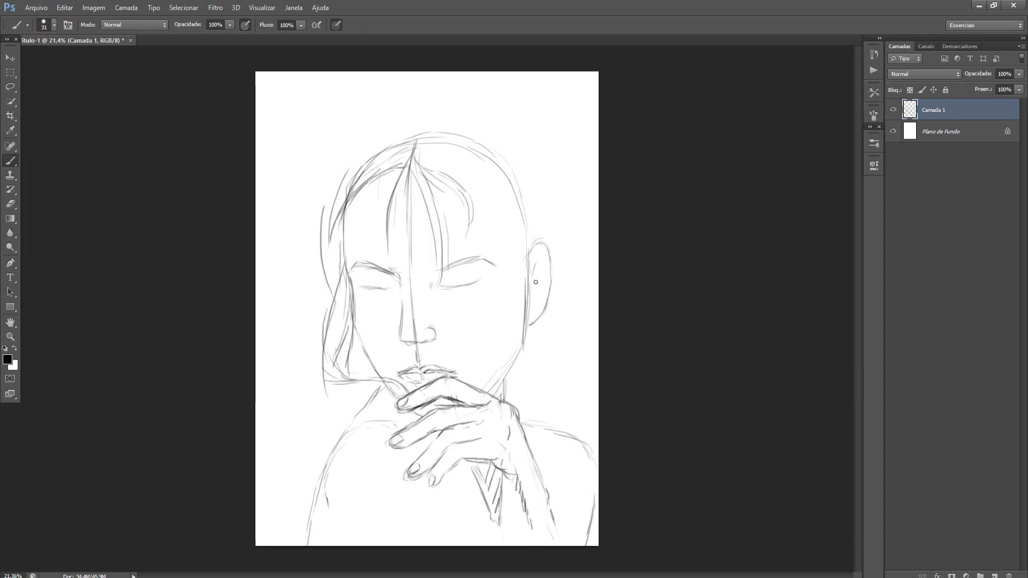
left_click_drag(519, 209, 560, 244)
Step: Select the right side of the face and ear, then widen it and shift it left
key("l")
left_click_drag(482, 193, 482, 395)
key("ctrl+t")
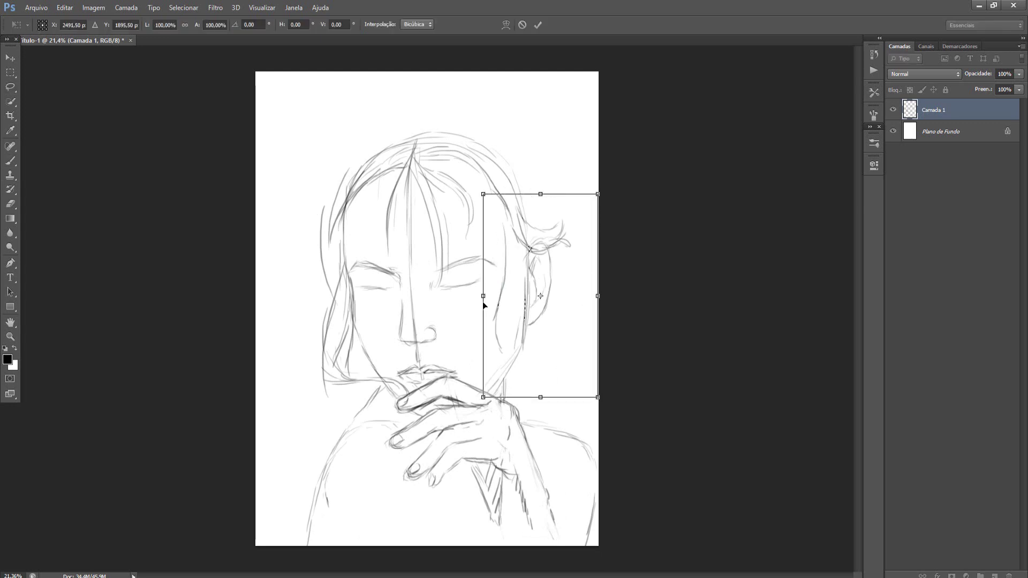
left_click_drag(483, 301, 462, 301)
key("Return")
key("b")
key("ctrl+d")
Step: Outline the hair bun over the head top and darken the left cheek contour
left_click_drag(324, 251, 476, 83)
left_click_drag(329, 171, 437, 87)
left_click_drag(435, 91, 560, 208)
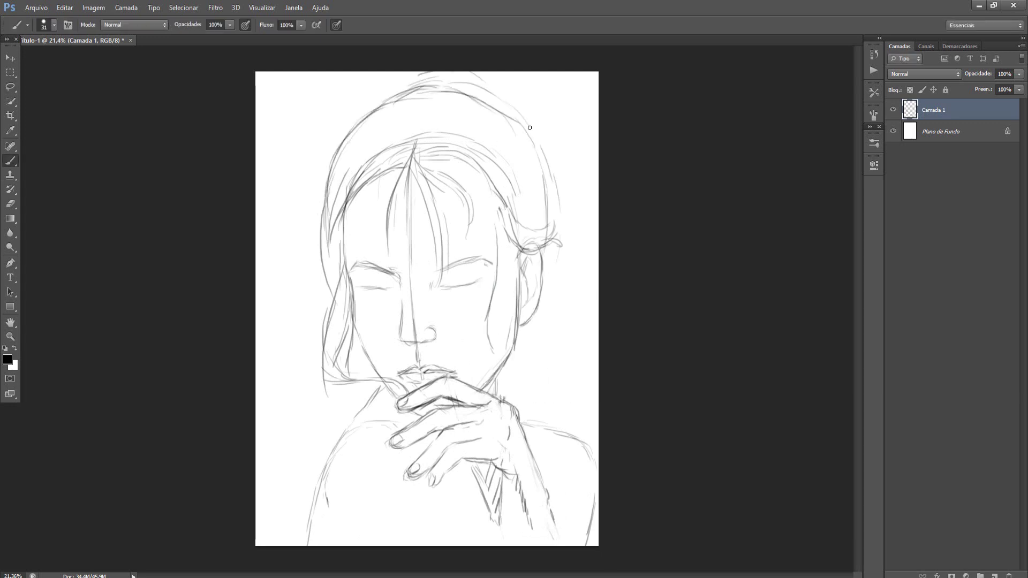
left_click_drag(516, 72, 558, 185)
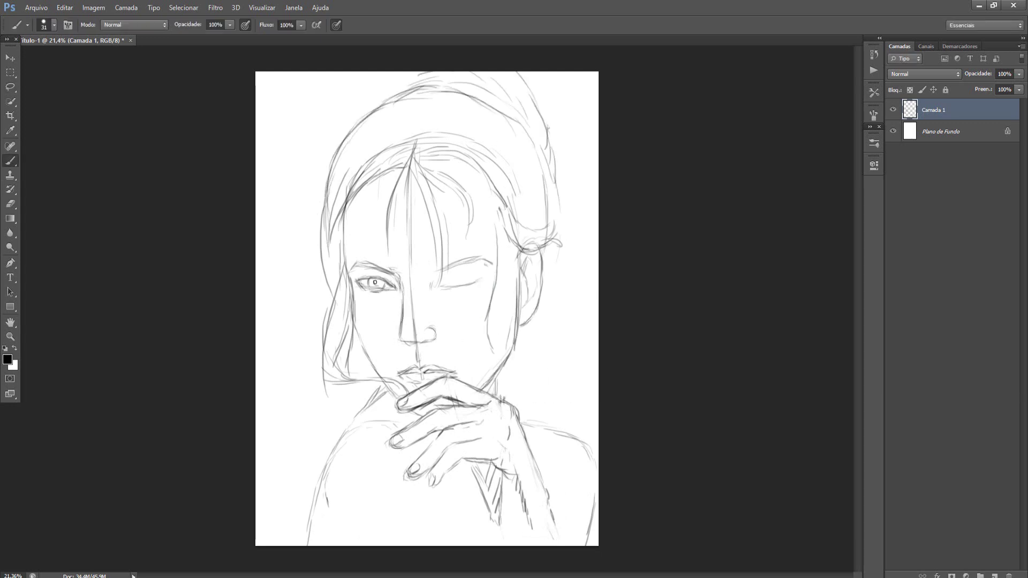
left_click_drag(354, 320, 383, 377)
left_click_drag(433, 274, 460, 256)
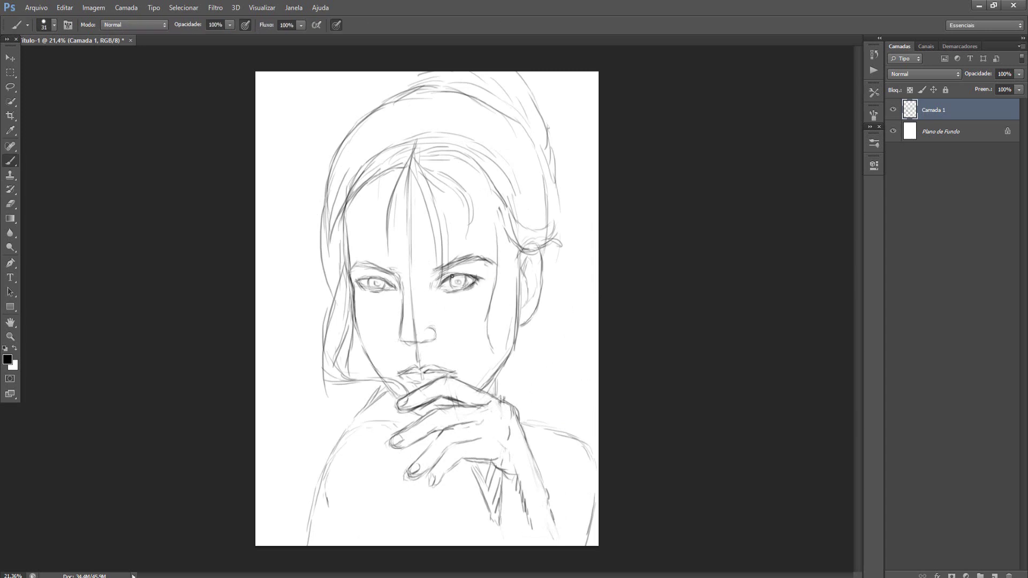
Step: Enlarge the whole sketch slightly and shift it left
key("ctrl+t")
left_click_drag(500, 153, 426, 226)
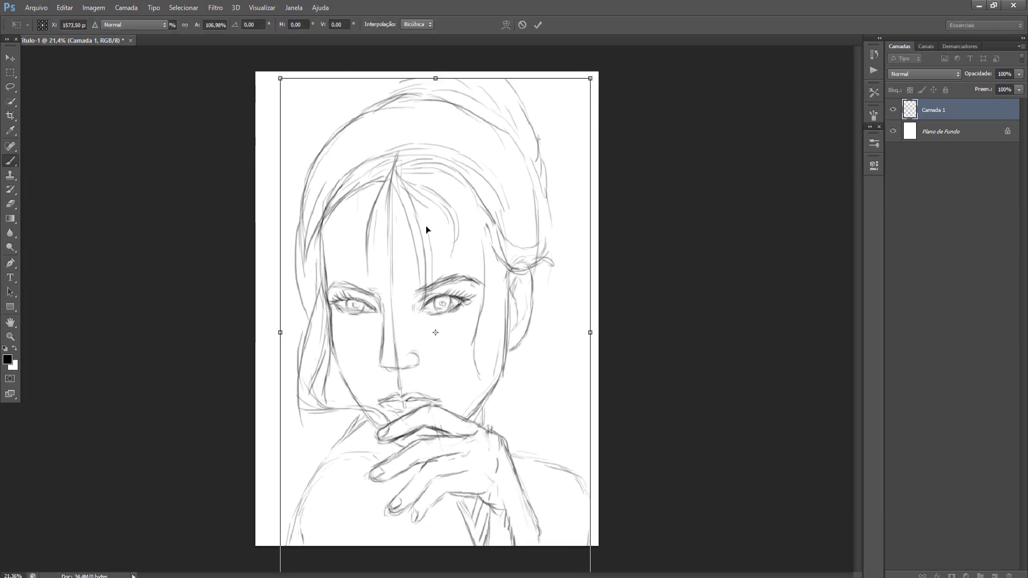
key("Return")
Step: At 43% opacity, block in grey hand, finger, wrist and chin shapes
key("e")
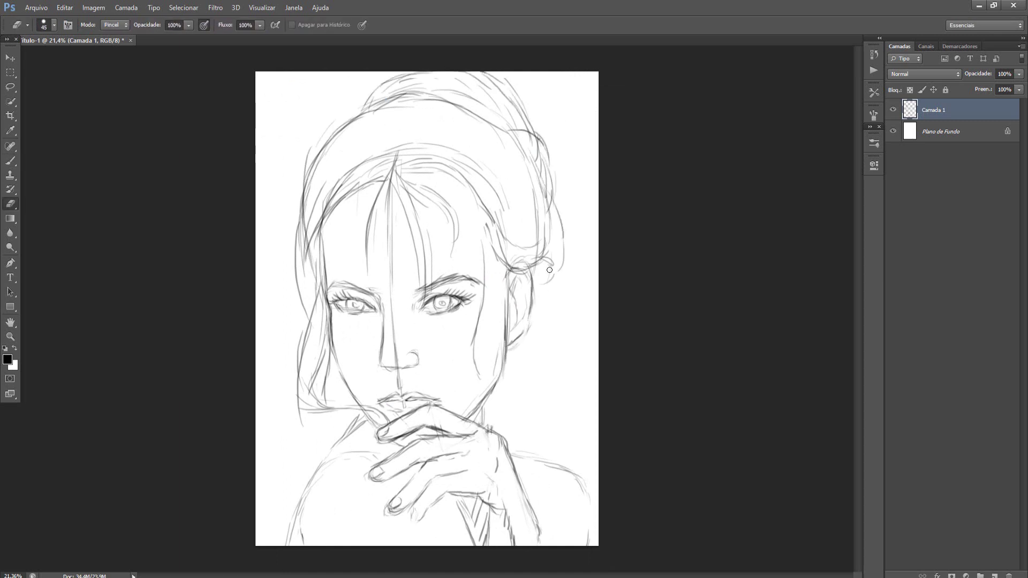
left_click(53, 24)
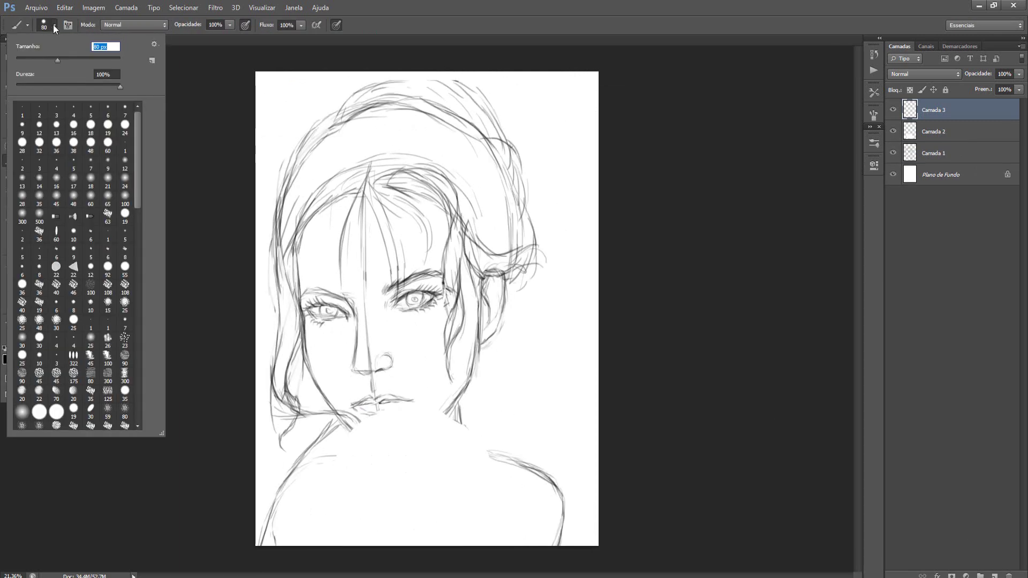
key("4")
key("3")
left_click_drag(485, 530, 421, 428)
mouse_move(340, 436)
left_mouse_down()
mouse_move(439, 423)
mouse_move(334, 469)
left_mouse_up()
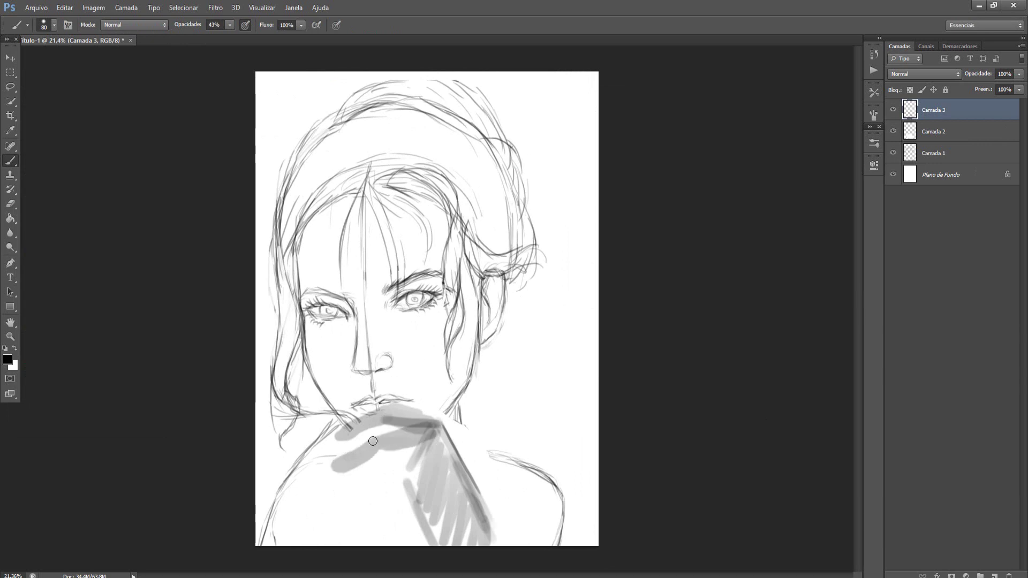
mouse_move(428, 445)
left_mouse_down()
mouse_move(375, 481)
mouse_move(378, 513)
left_mouse_up()
left_click_drag(426, 466, 461, 544)
left_click_drag(428, 434, 493, 543)
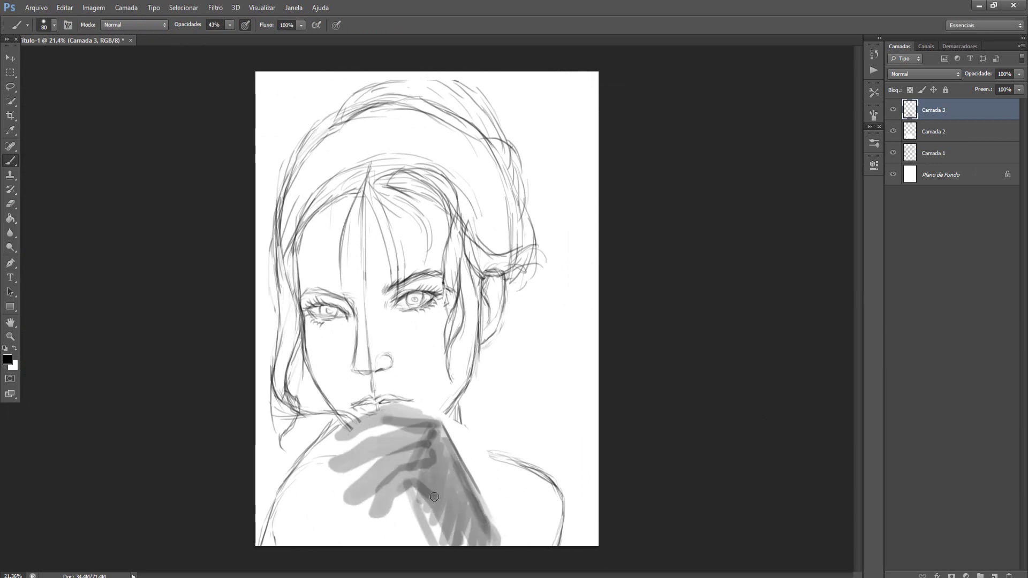
left_click_drag(432, 499, 461, 544)
Step: Trace the hand edges on a new layer and hide the grey blocking layer
key("ctrl+shift+alt+n")
left_click_drag(343, 429, 502, 532)
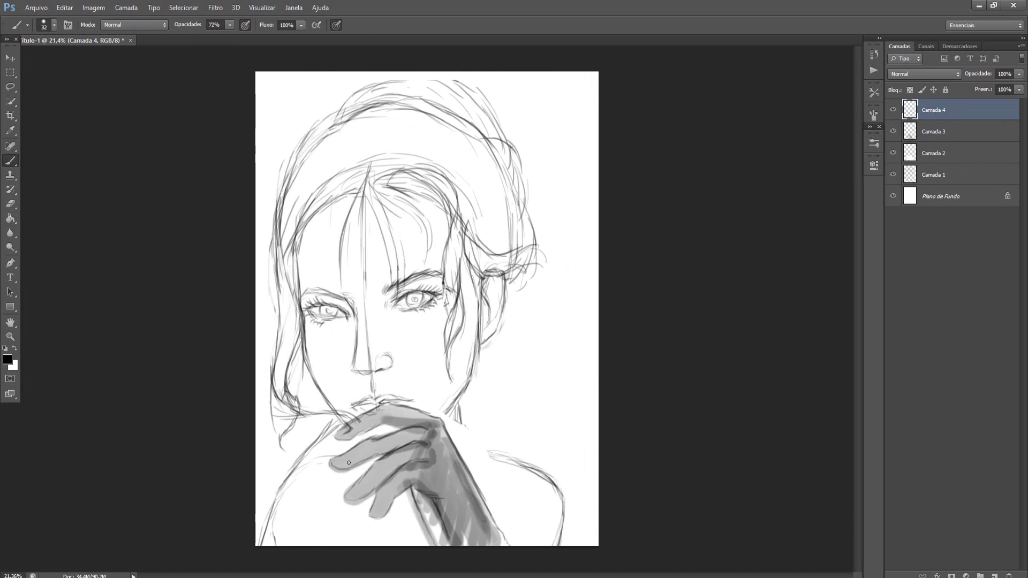
left_click(893, 131)
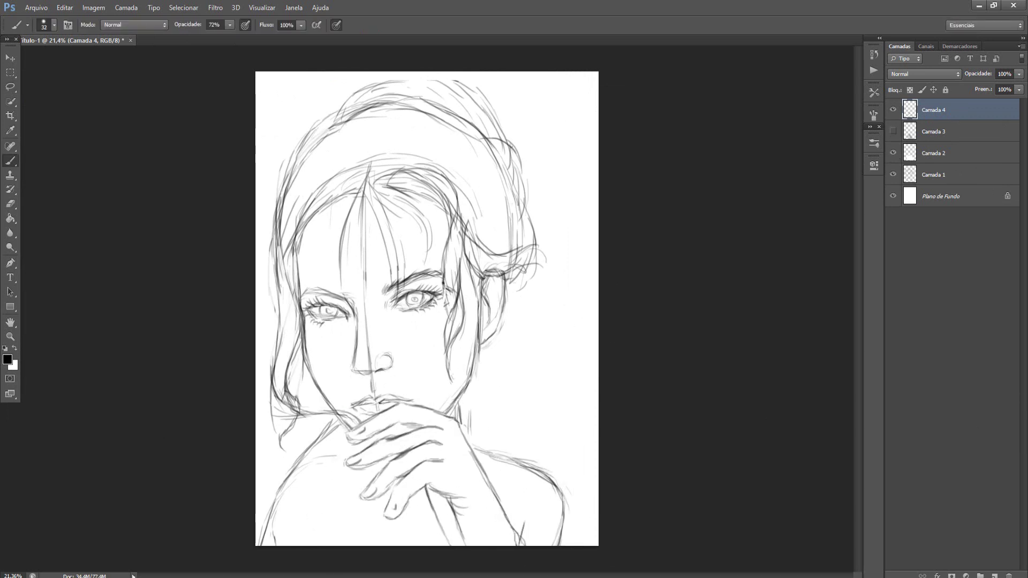
Step: Merge the sketch layers and reshape the sketch with the Liquify filter
left_click(933, 131)
key("ctrl+e")
left_click(216, 7)
left_click(246, 78)
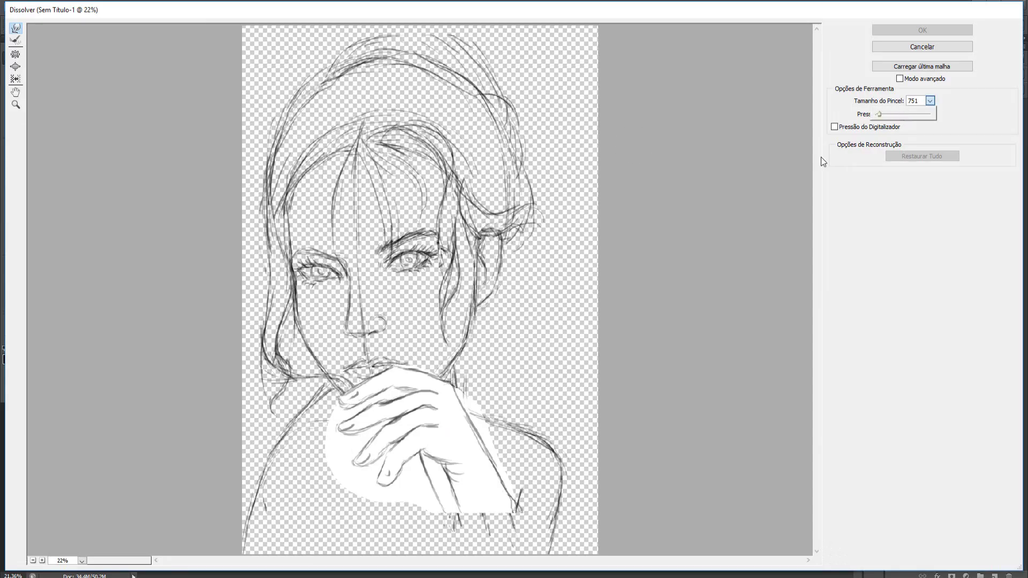
key("Return")
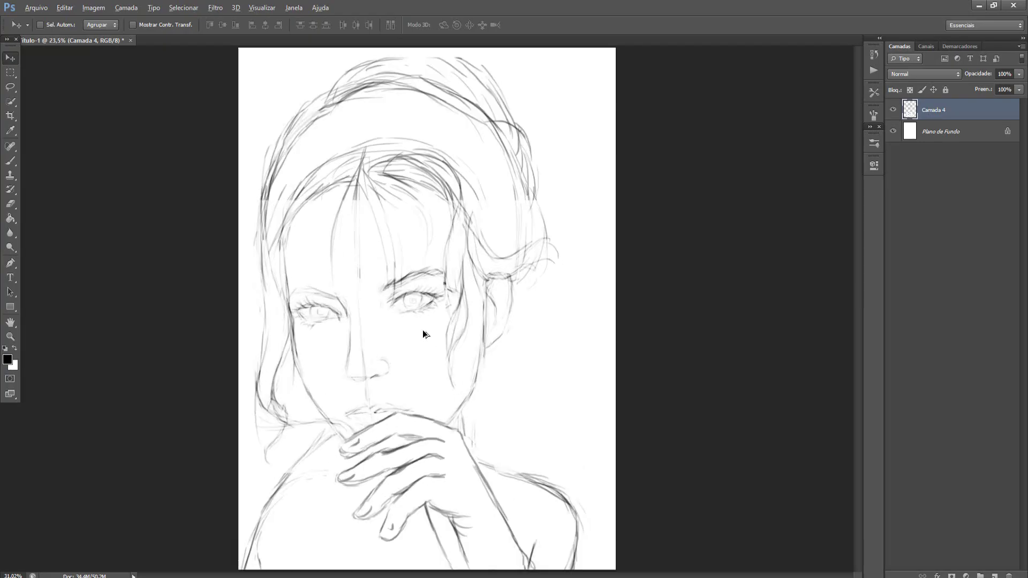
Step: Clear the selection, return to the brush and make Camada 6 the active layer
key("ctrl+d")
key("b")
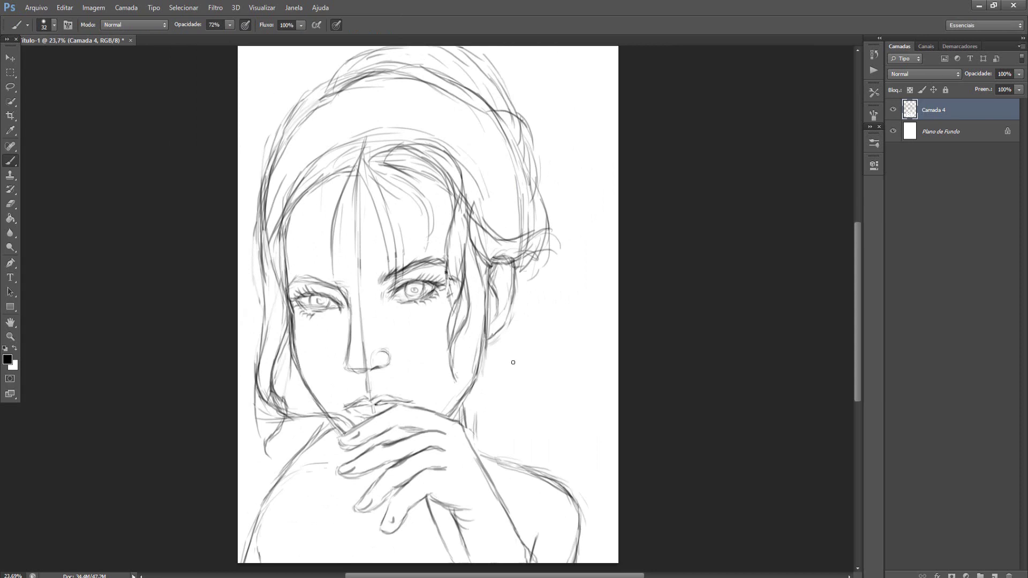
scroll(482, 370, "up", 3)
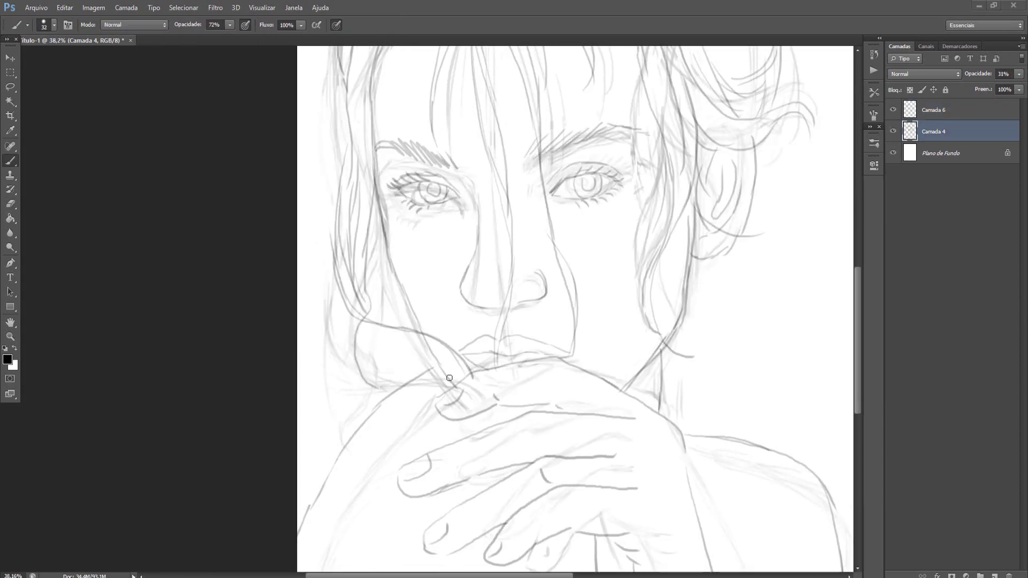
key("alt+bracketright")
scroll(449, 378, "down", 3)
scroll(605, 326, "up", 5)
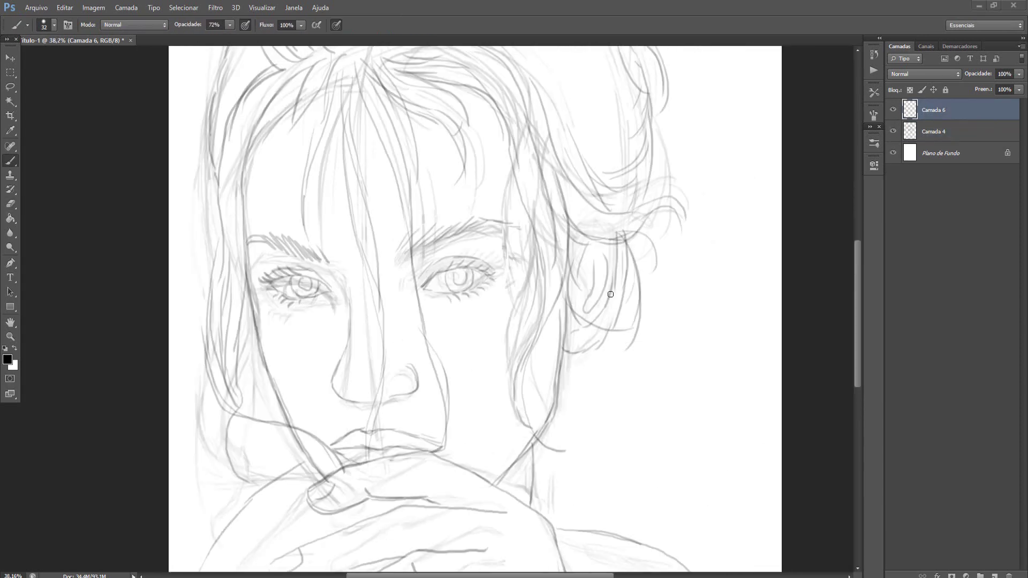
scroll(611, 294, "down", 2)
scroll(611, 295, "down", 3)
Step: Delete the rough sketch layer Camada 4 and add an empty layer beneath the line drawing
left_click(942, 132)
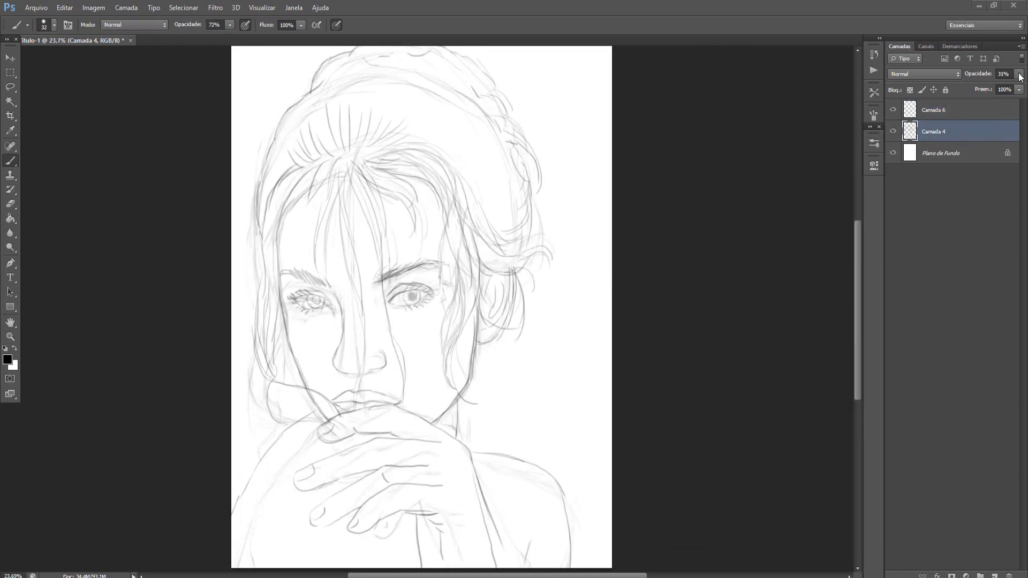
key("Delete")
scroll(278, 350, "up", 5)
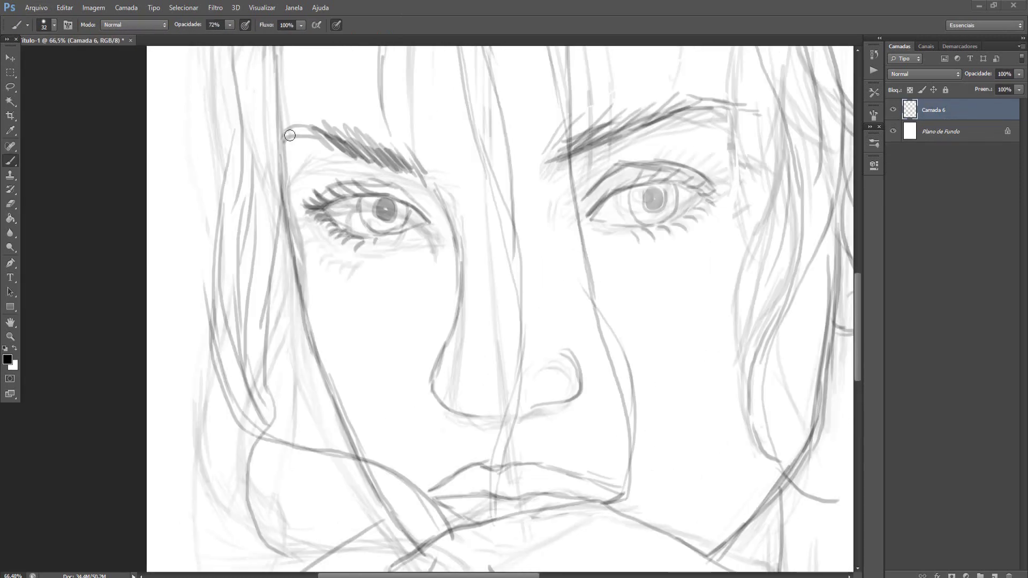
scroll(290, 136, "down", 5)
key("ctrl+alt+shift+n")
key("ctrl+bracketleft")
Step: Lasso a freehand outline around the whole figure, including hair, hand and shoulders
key("l")
left_click_drag(303, 383, 322, 391)
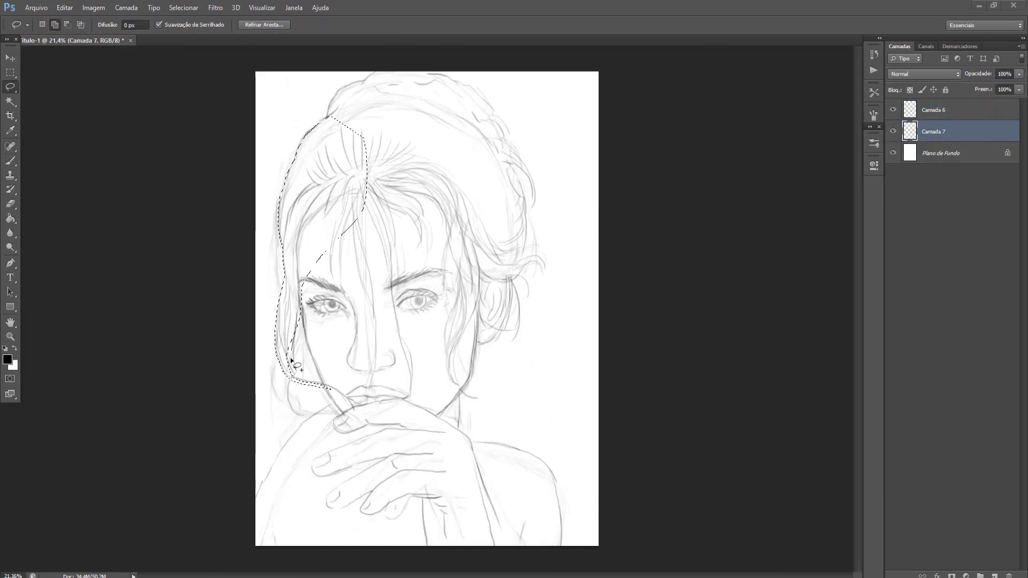
left_click_drag(289, 343, 456, 438)
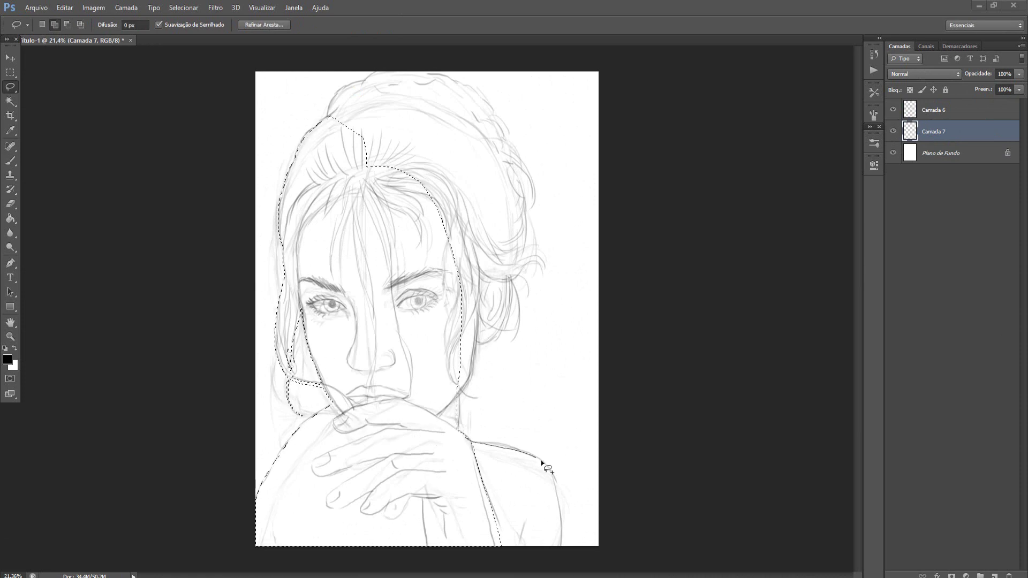
mouse_move(541, 461)
left_mouse_down()
mouse_move(482, 344)
mouse_move(533, 292)
mouse_move(533, 271)
mouse_move(331, 103)
left_mouse_up()
key("g")
left_click(8, 359)
Step: Fill the figure selection with a peach skin tone and deselect
left_click(415, 162)
left_click(605, 141)
left_click(375, 498)
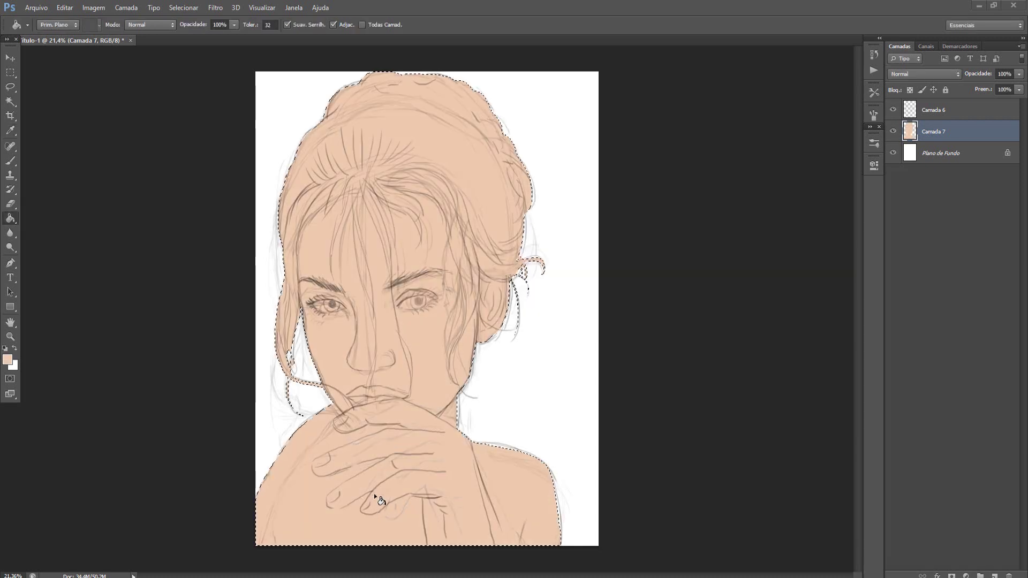
left_click(471, 226)
key("ctrl+d")
Step: Ready the brush and bring the top of the hair into view for shading
key("l")
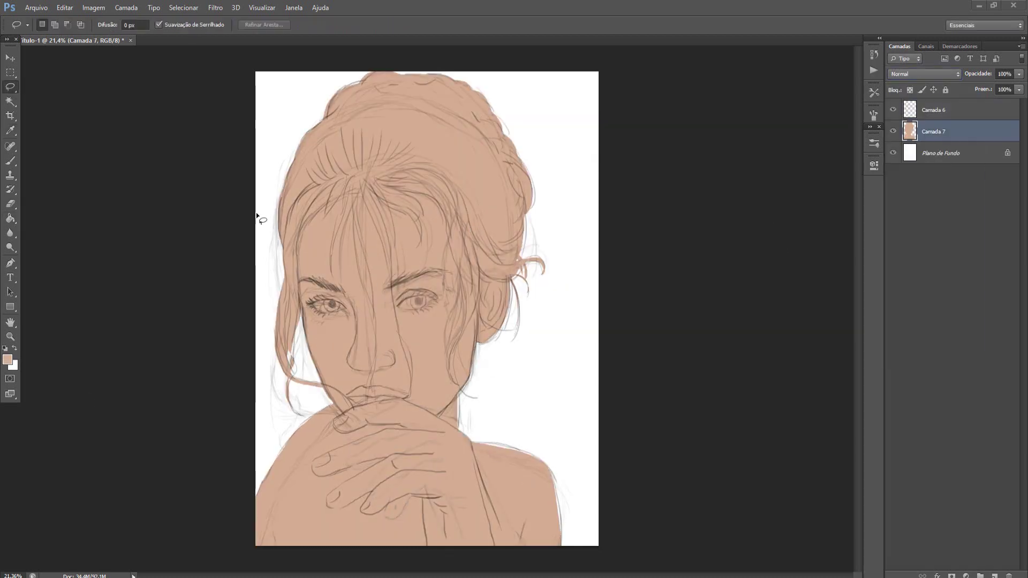
key("b")
scroll(387, 397, "up", 2)
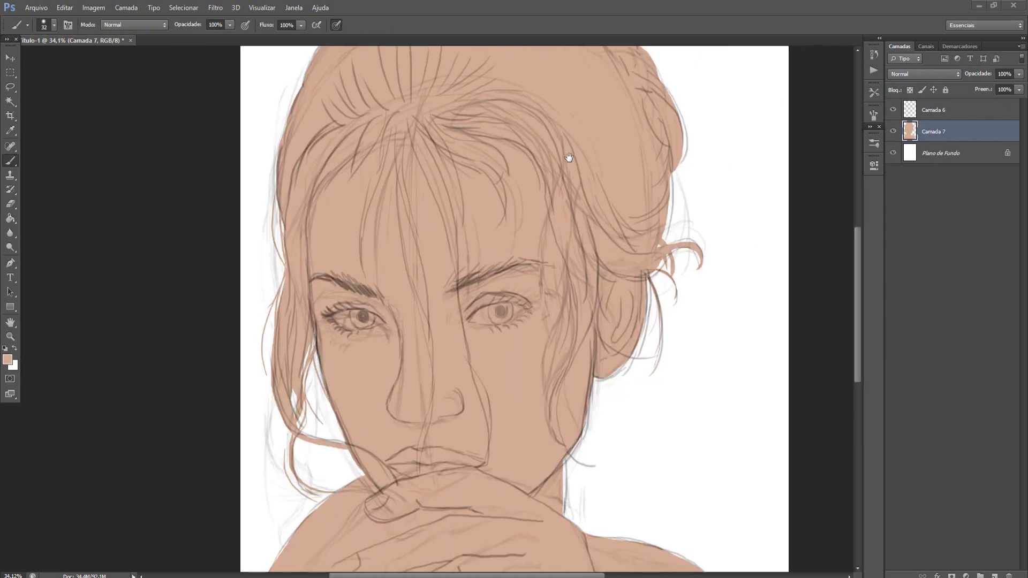
mouse_move(567, 155)
left_mouse_down()
mouse_move(519, 293)
mouse_move(529, 352)
mouse_move(418, 292)
mouse_move(292, 311)
mouse_move(329, 161)
mouse_move(322, 214)
left_mouse_up()
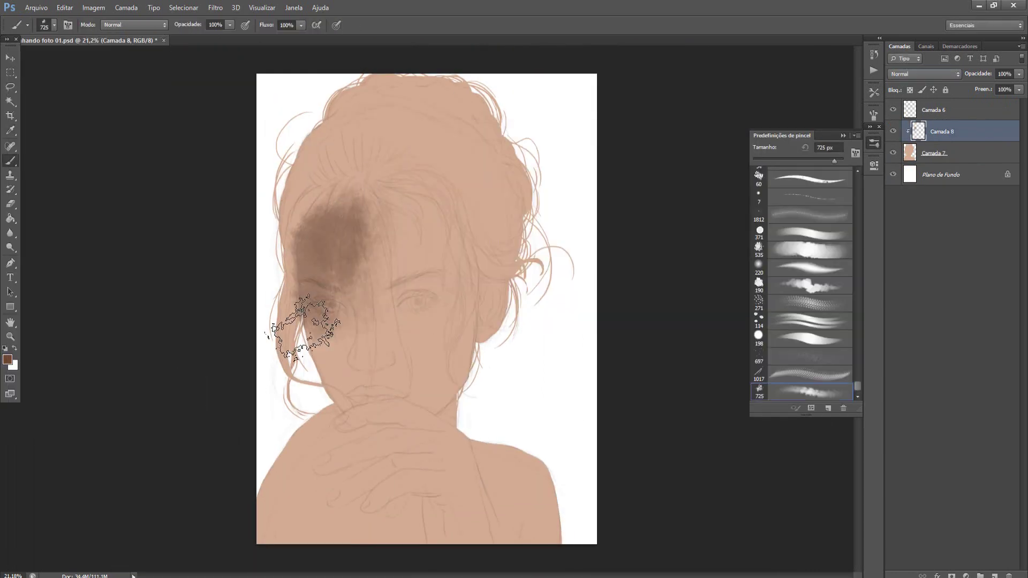
Step: Paint dark brown over the face's left side and the lasso-selected shoulder on Camada 8
left_click(44, 24)
mouse_move(303, 327)
left_mouse_down()
mouse_move(322, 375)
mouse_move(313, 453)
left_mouse_up()
left_click(10, 87)
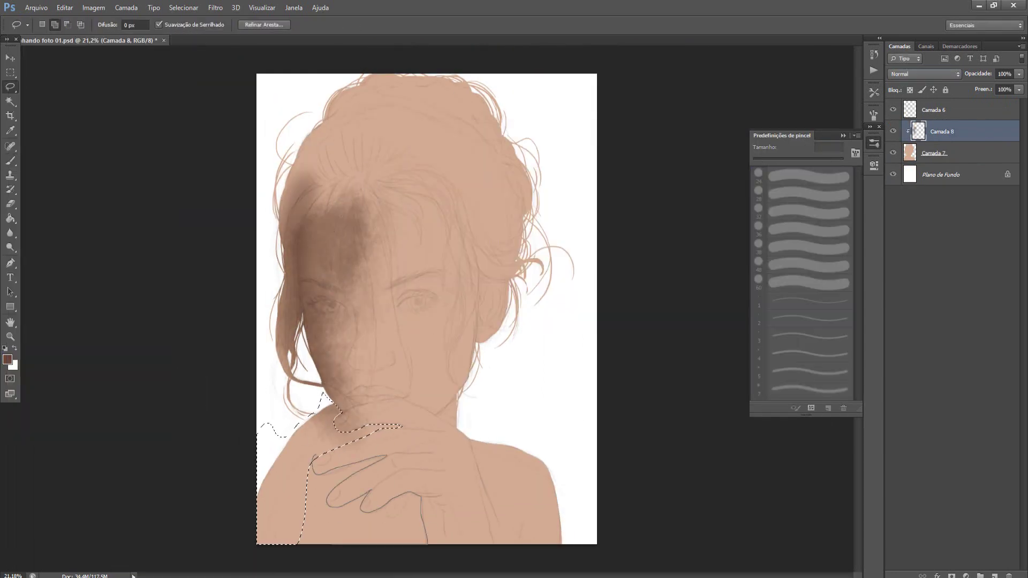
left_click_drag(428, 542, 427, 545)
key("b")
mouse_move(294, 448)
left_mouse_down()
mouse_move(278, 514)
mouse_move(316, 494)
left_mouse_up()
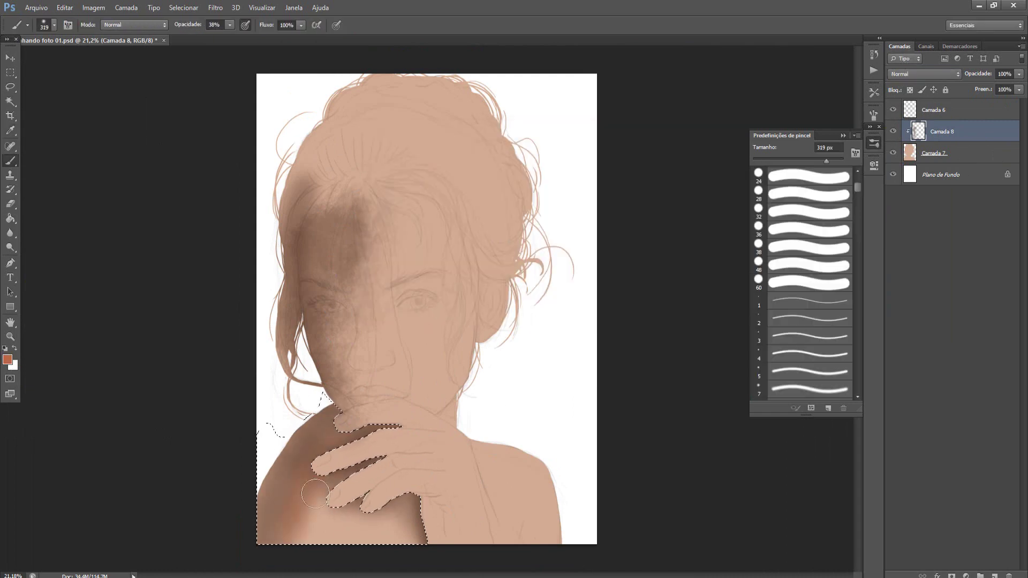
left_click(943, 175)
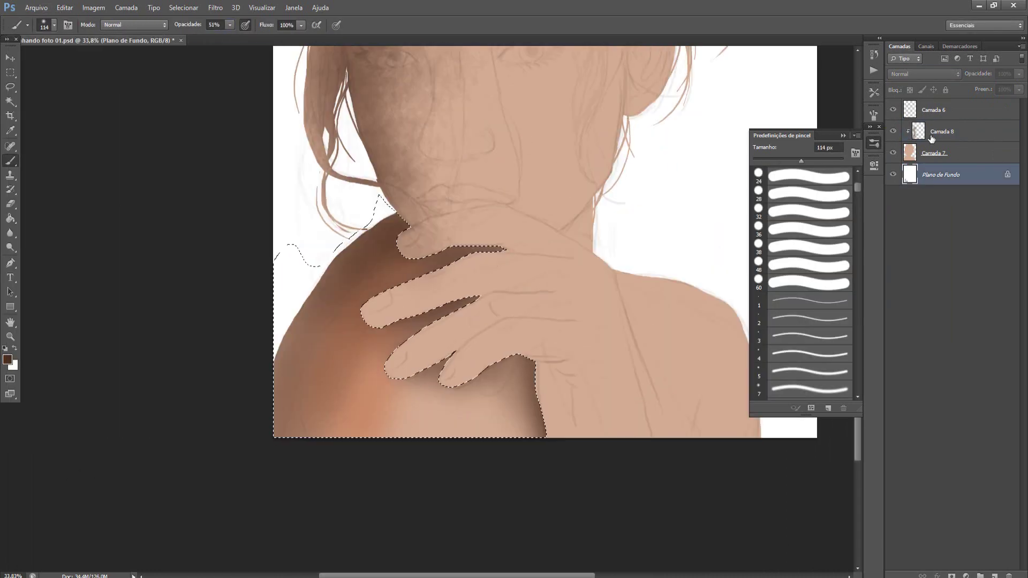
left_click(932, 138)
mouse_move(456, 375)
left_mouse_down()
mouse_move(379, 321)
mouse_move(535, 420)
left_mouse_up()
Step: Pick a new shading colour and set a 190 px textured brush at 56% opacity
left_click(7, 360)
left_click(608, 84)
left_click(53, 25)
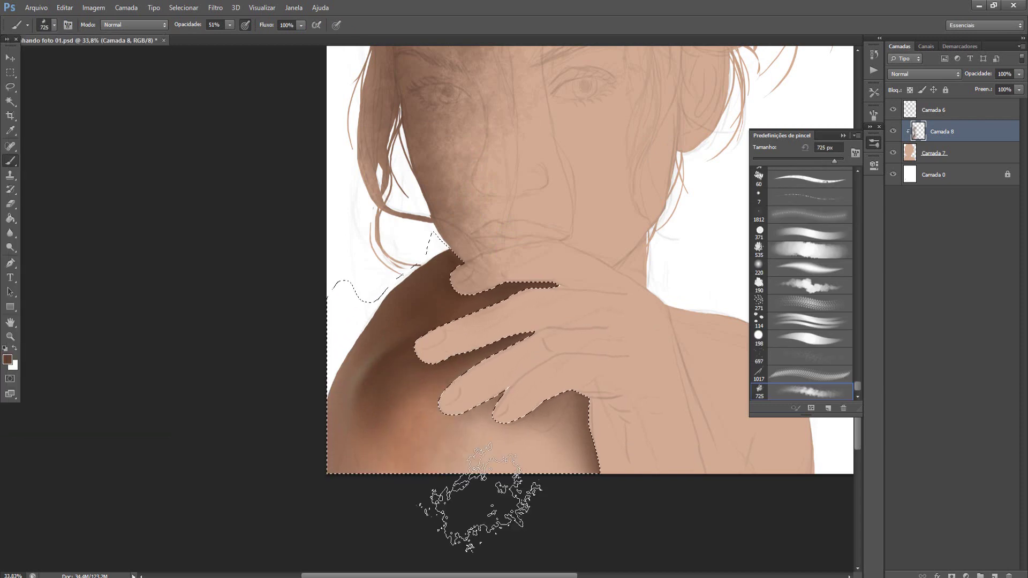
left_click(893, 109)
key("5")
key("6")
left_click(760, 284)
scroll(364, 422, "down", 1)
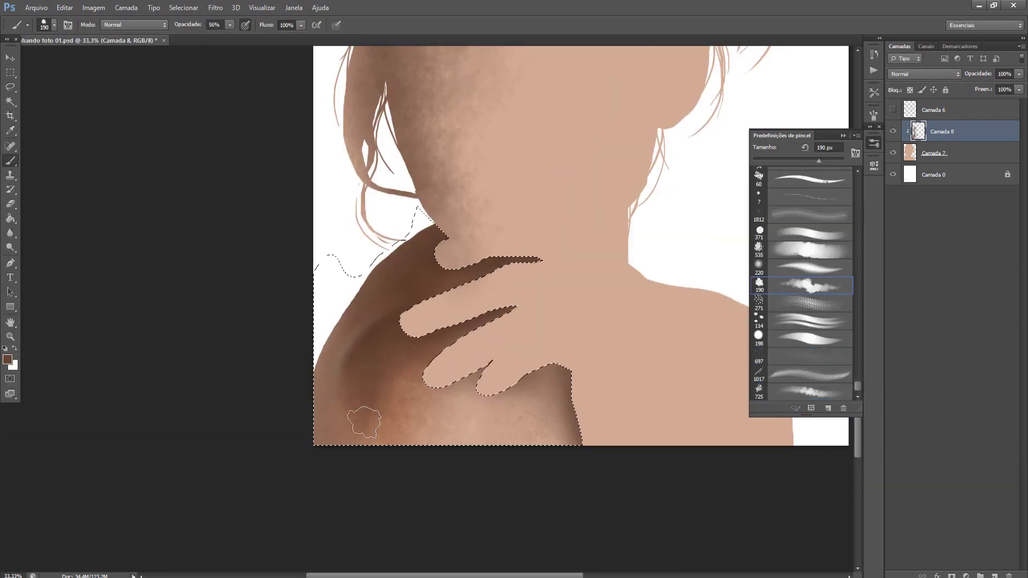
Step: Clear the shoulder selection and shade along the nose and around the eyes with a soft brush
key("F5")
key("F5")
key("ctrl+d")
left_click(893, 110)
left_click(44, 25)
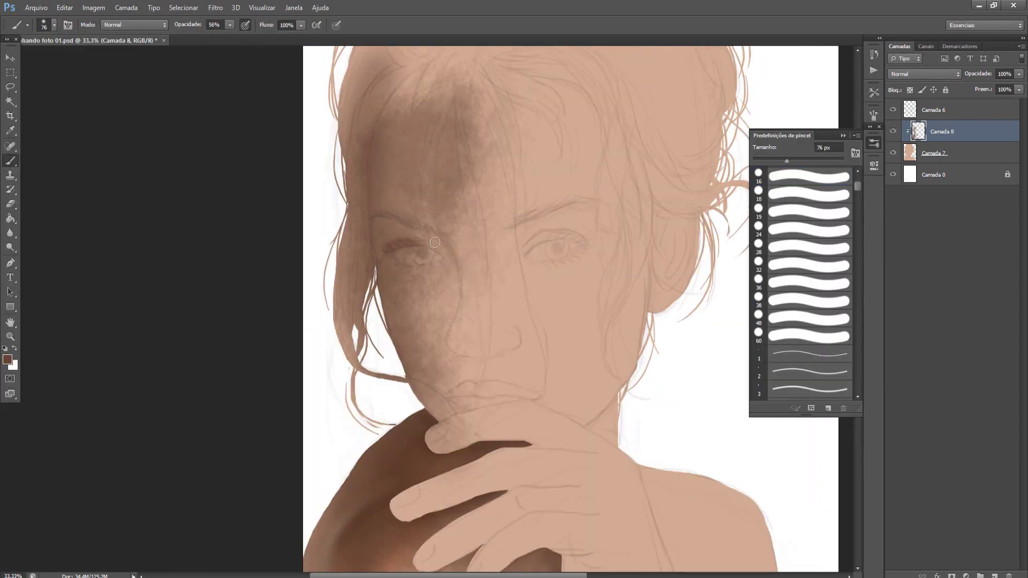
key("F5")
mouse_move(425, 290)
left_mouse_down()
mouse_move(429, 375)
mouse_move(488, 375)
left_mouse_up()
key("F5")
left_click_drag(466, 257, 482, 370)
Step: Darken the left cheek, the area under the nose and a shadow arc across the forehead
key("bracketright")
key("bracketright")
key("bracketright")
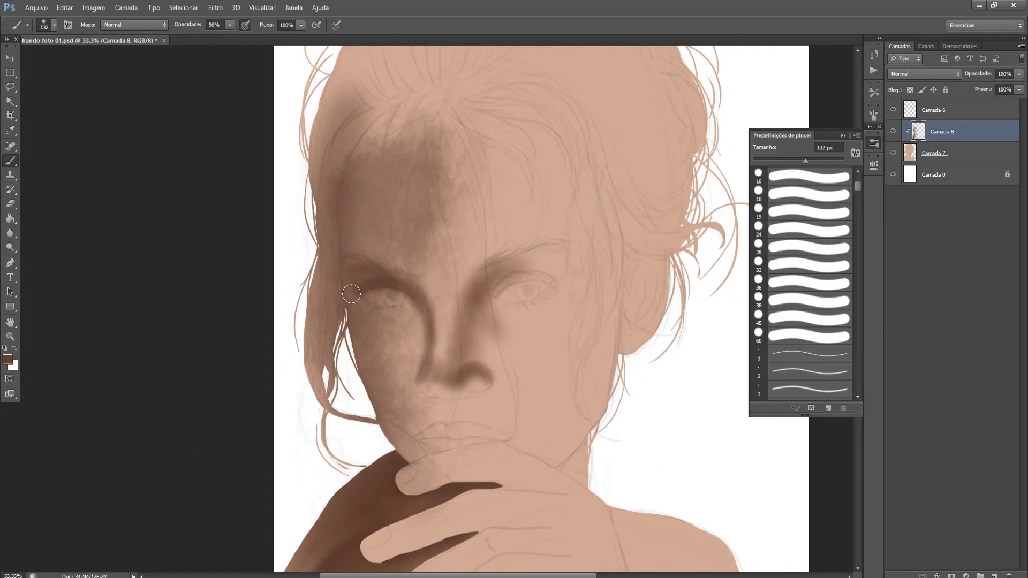
mouse_move(351, 294)
left_mouse_down()
mouse_move(375, 418)
mouse_move(488, 408)
left_mouse_up()
key("bracketright")
key("bracketright")
key("bracketright")
left_click_drag(482, 284, 557, 292)
left_click_drag(348, 177, 584, 160)
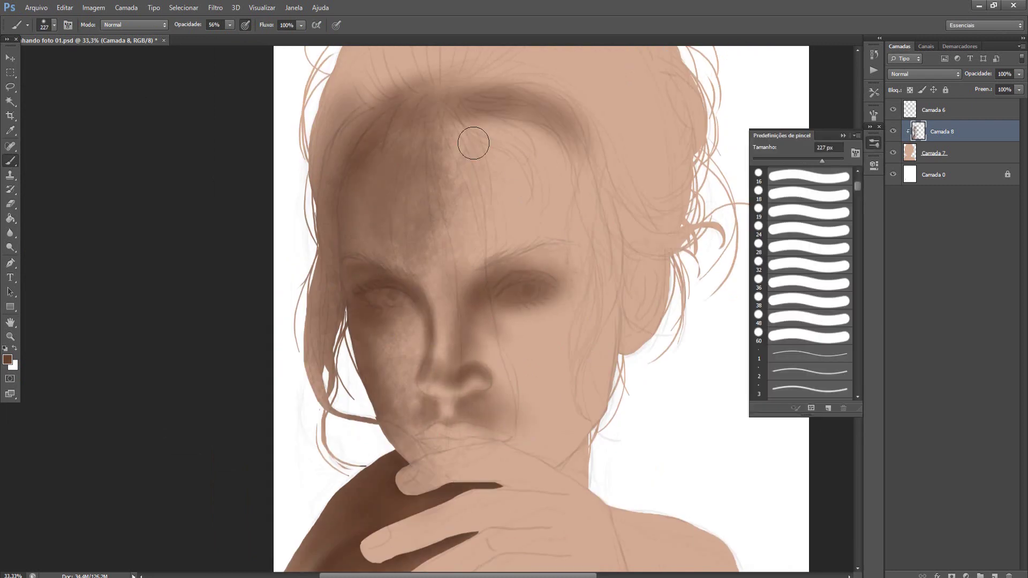
Step: Paint pink blush on the right cheek in Multiply mode, then return to Normal
key("bracketright")
key("bracketright")
key("bracketright")
left_click_drag(563, 332, 589, 407)
key("shift+alt+m")
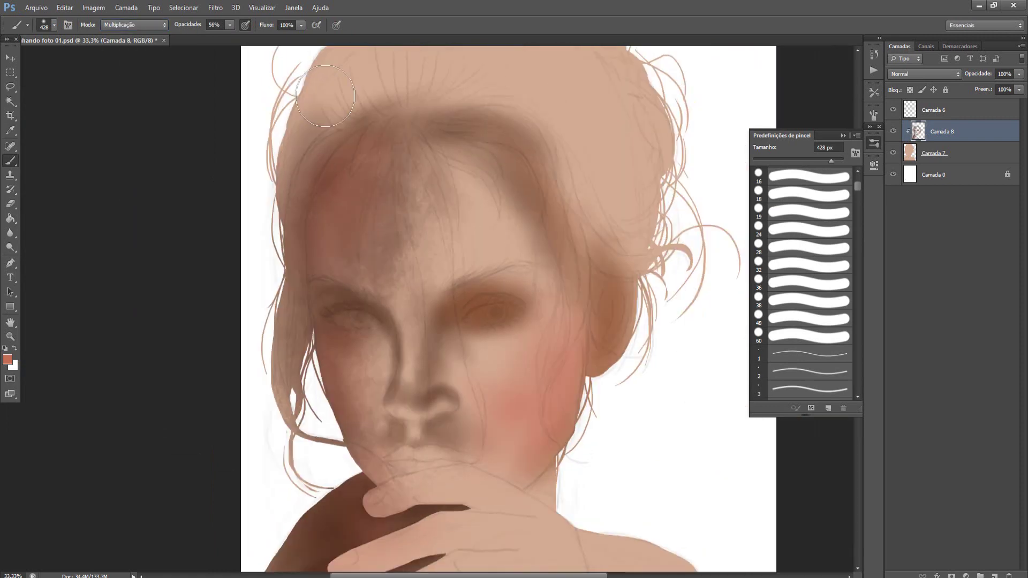
key("shift+alt+n")
Step: Deepen the face and forehead with a darker brown at full opacity
left_click(8, 360)
key("Return")
key("bracketleft")
key("bracketleft")
key("bracketleft")
mouse_move(324, 168)
left_mouse_down()
mouse_move(324, 216)
mouse_move(356, 180)
left_mouse_up()
key("bracketright")
key("bracketright")
key("bracketright")
left_click_drag(375, 134, 519, 289)
Step: On a new layer above the shading, paint red lips with a round brush
key("shift+period")
key("0")
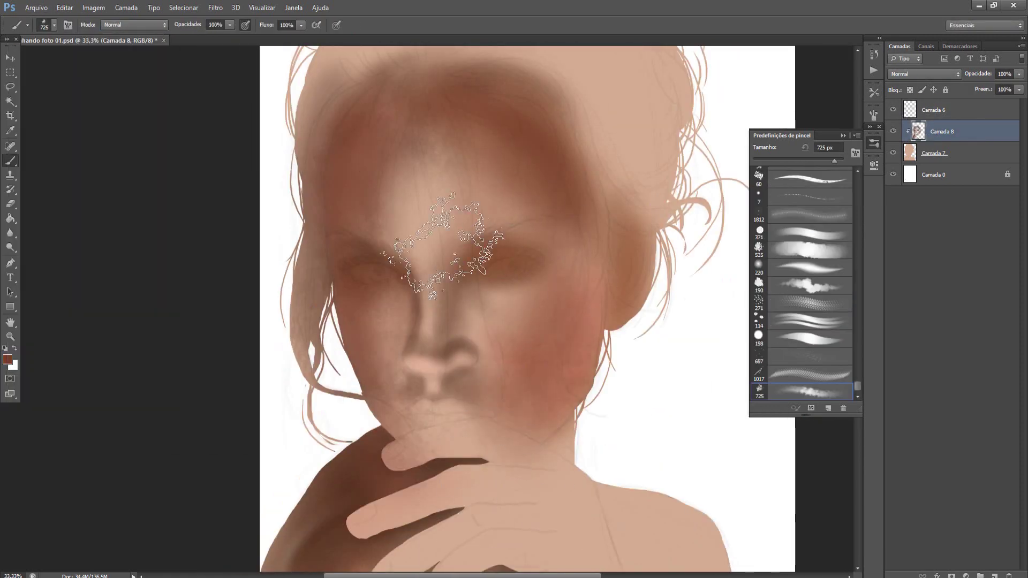
key("ctrl+shift+alt+n")
key("bracketleft")
key("bracketleft")
key("bracketleft")
left_click(487, 335, "alt")
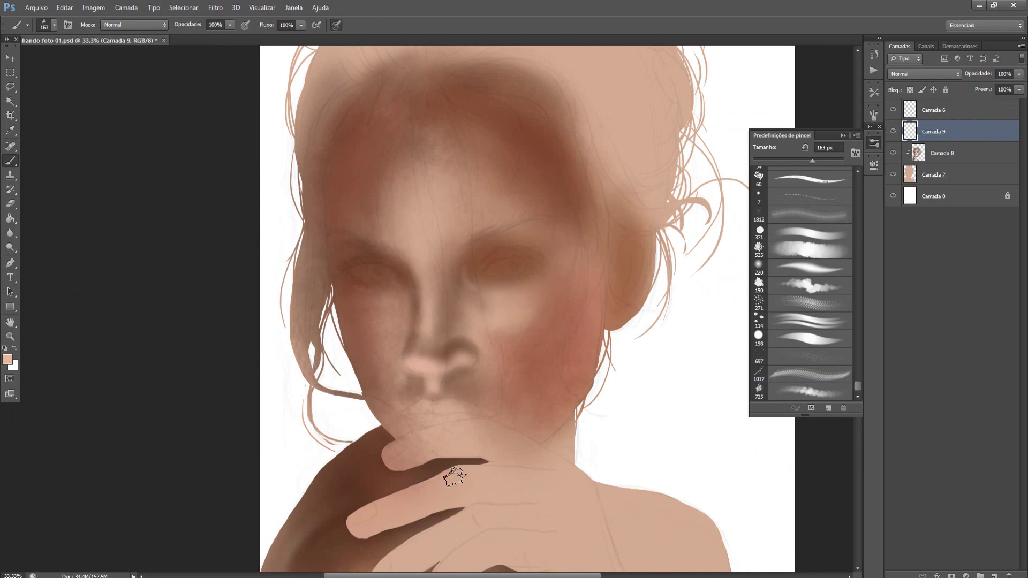
key("shift+comma")
left_click_drag(482, 411, 407, 415)
Step: Lighten the forehead with peach at 47% brush opacity
left_click(487, 364, "alt")
key("4")
key("7")
key("bracketright")
key("bracketright")
key("bracketright")
left_click_drag(418, 214, 488, 201)
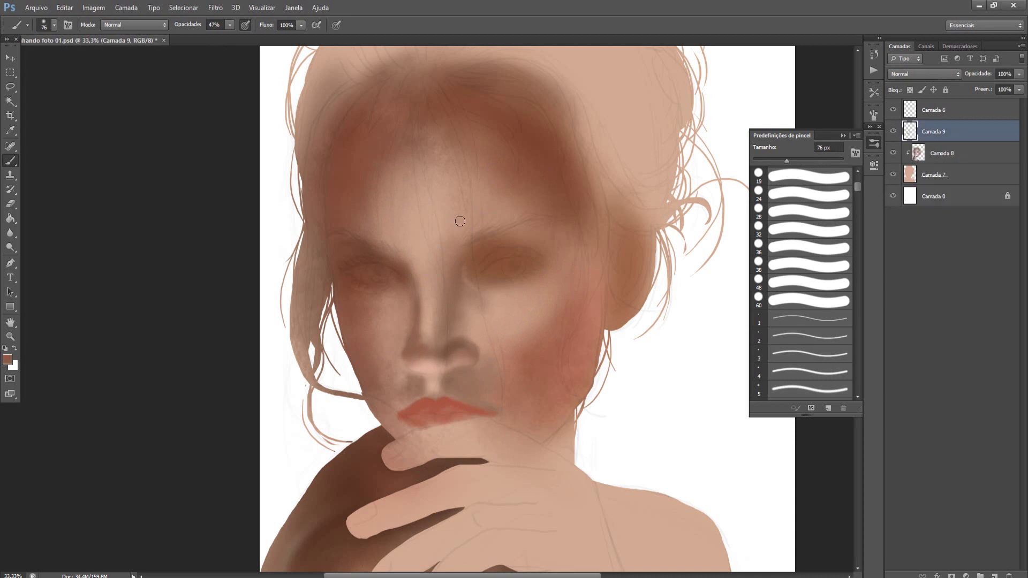
Step: Paint a dark crease above the right eye and darken the eyelid in Multiply mode
left_click(482, 265, "alt")
key("bracketleft")
key("bracketleft")
key("bracketleft")
mouse_move(544, 253)
left_mouse_down()
mouse_move(484, 268)
mouse_move(531, 265)
left_mouse_up()
scroll(498, 265, "up", 3, "alt")
key("shift+alt+m")
mouse_move(445, 238)
left_mouse_down()
mouse_move(514, 236)
mouse_move(471, 252)
mouse_move(463, 245)
mouse_move(470, 251)
left_mouse_up()
key("shift+alt+n")
key("bracketleft")
Step: Paint the white of the right eye in white at 35% brush opacity
left_click(8, 359)
key("Return")
key("r")
key("b")
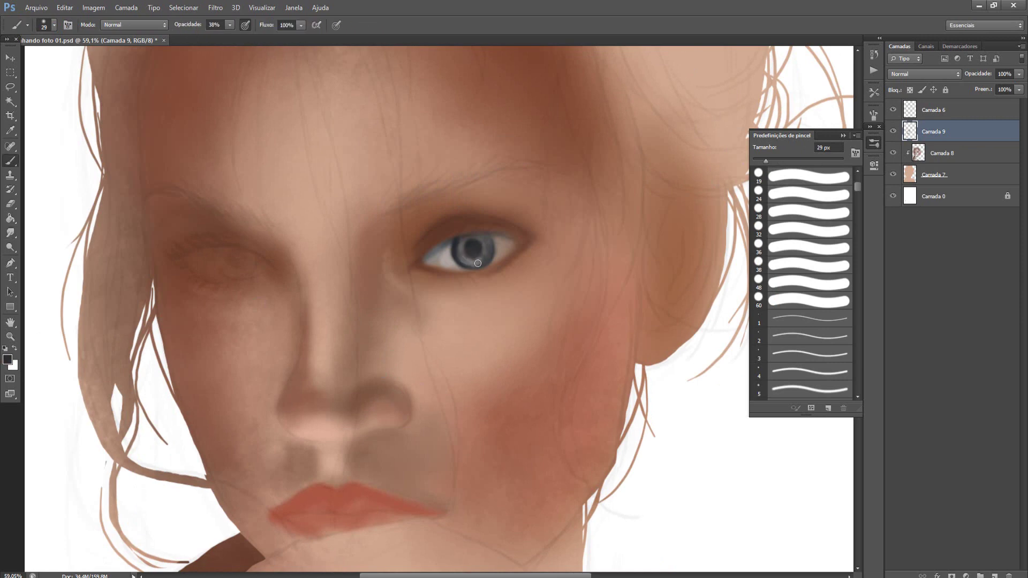
scroll(457, 243, "down", 3)
key("3")
key("5")
key("x")
scroll(514, 264, "up", 6)
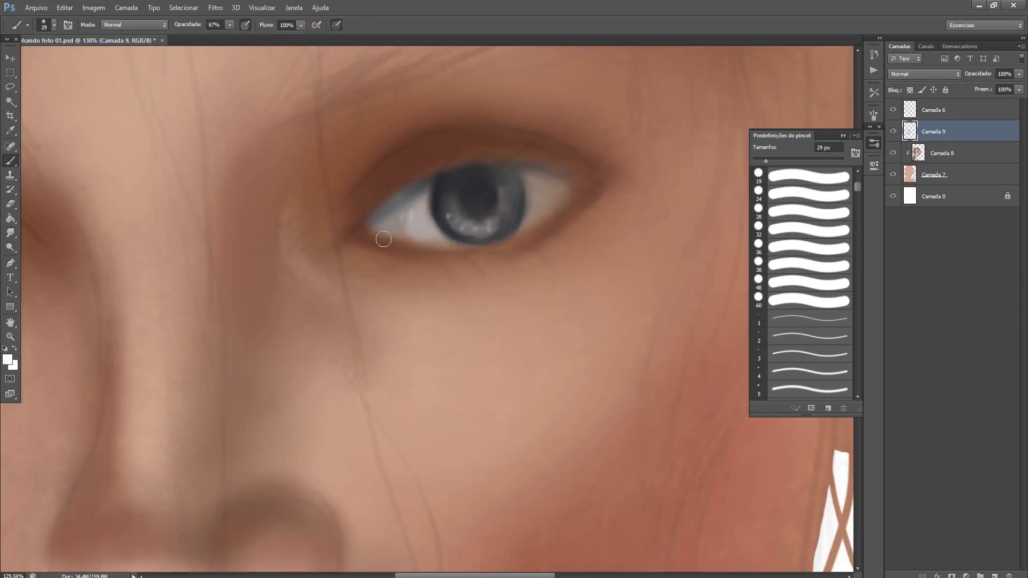
left_click_drag(316, 220, 385, 219)
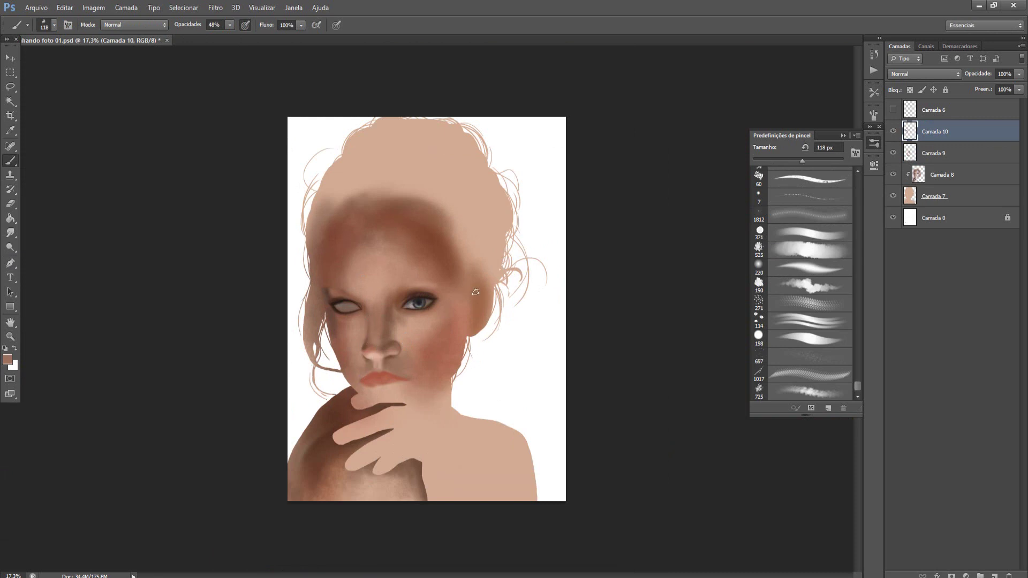
Step: Paint a grey iris and dark pupil in the left eye
scroll(475, 292, "up", 5)
scroll(413, 340, "up", 5)
right_click(105, 299)
left_click_drag(225, 241, 252, 248)
left_click(8, 360)
left_click(618, 142)
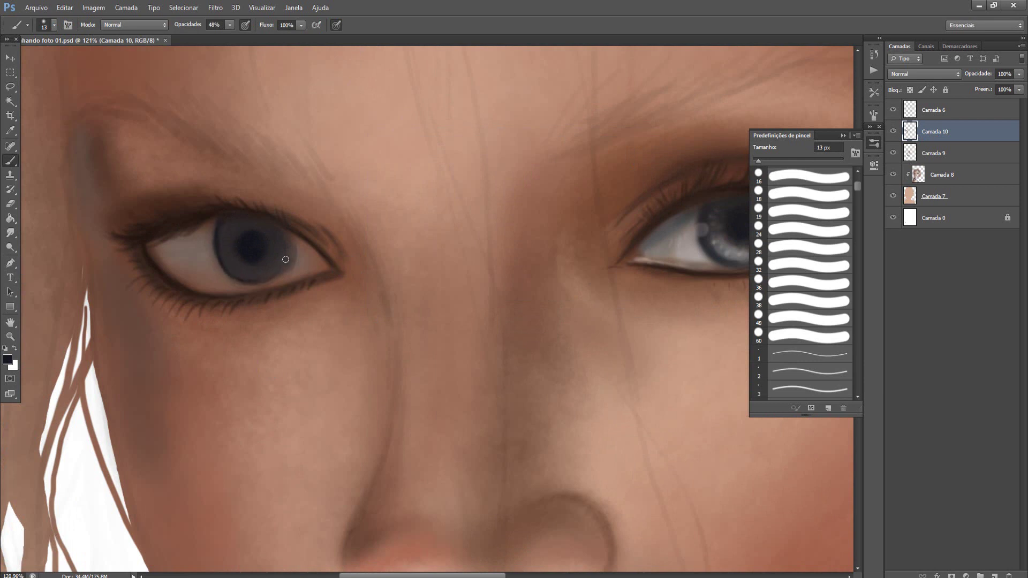
scroll(343, 251, "down", 5)
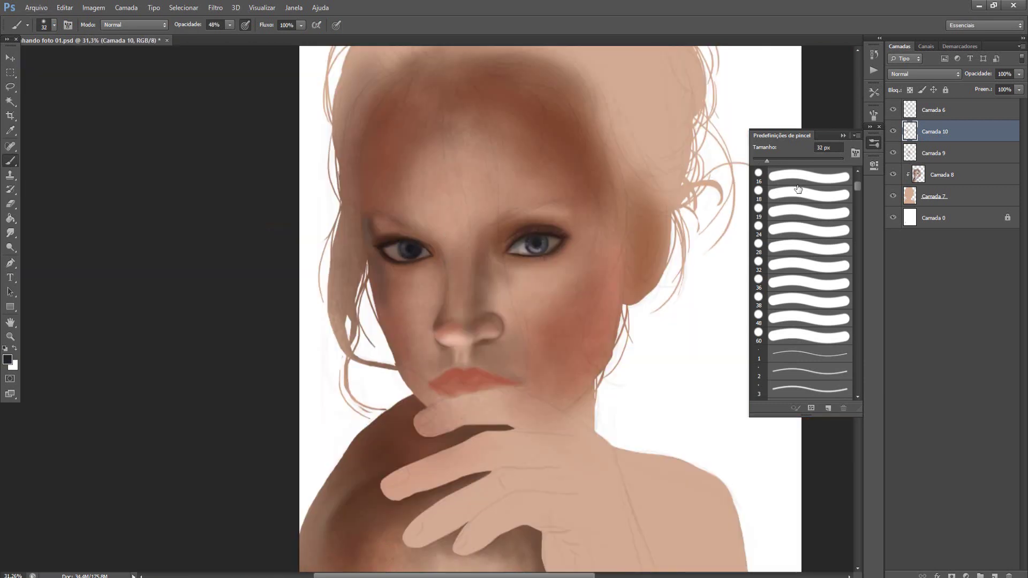
Step: Hide sketch layer Camada 6 and shade the face and eye area in reddish brown
left_click(133, 24)
left_click(137, 87)
left_click(893, 110)
scroll(488, 187, "down", 2)
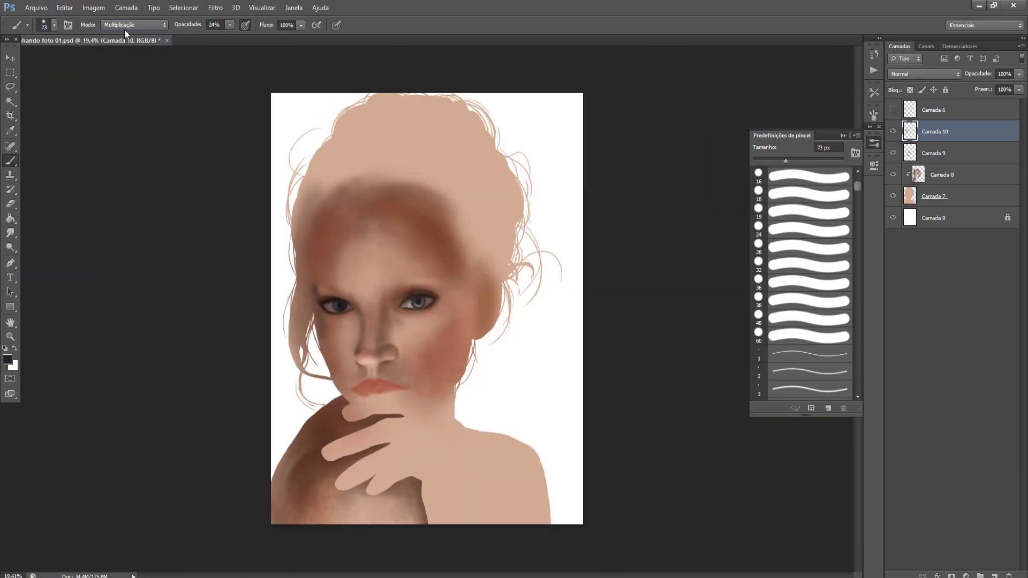
key("shift+alt+n")
left_click(7, 359)
left_click(608, 138)
left_click_drag(786, 159, 823, 160)
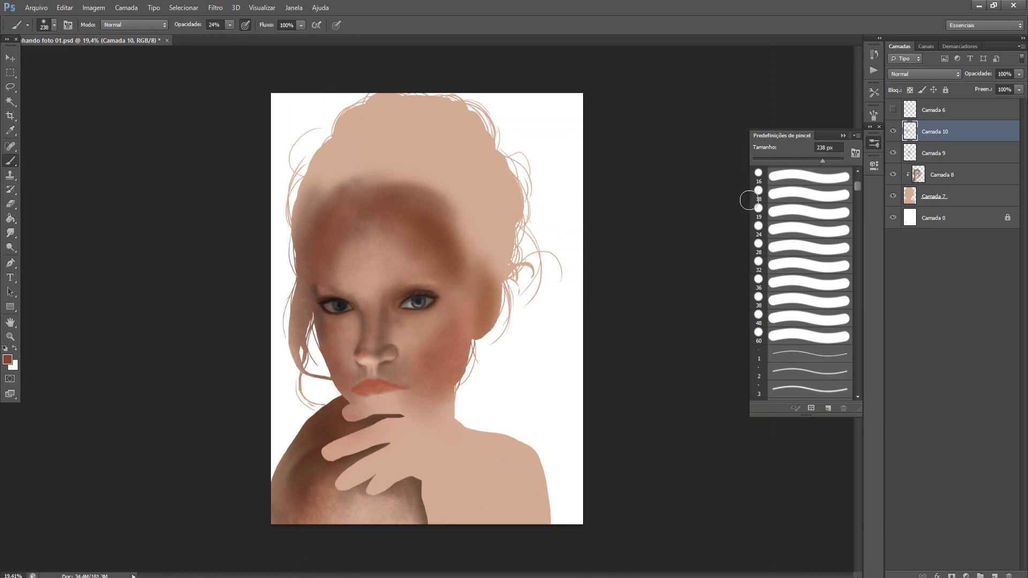
left_click_drag(354, 322, 375, 375)
left_click_drag(343, 268, 418, 273)
scroll(343, 225, "up", 4)
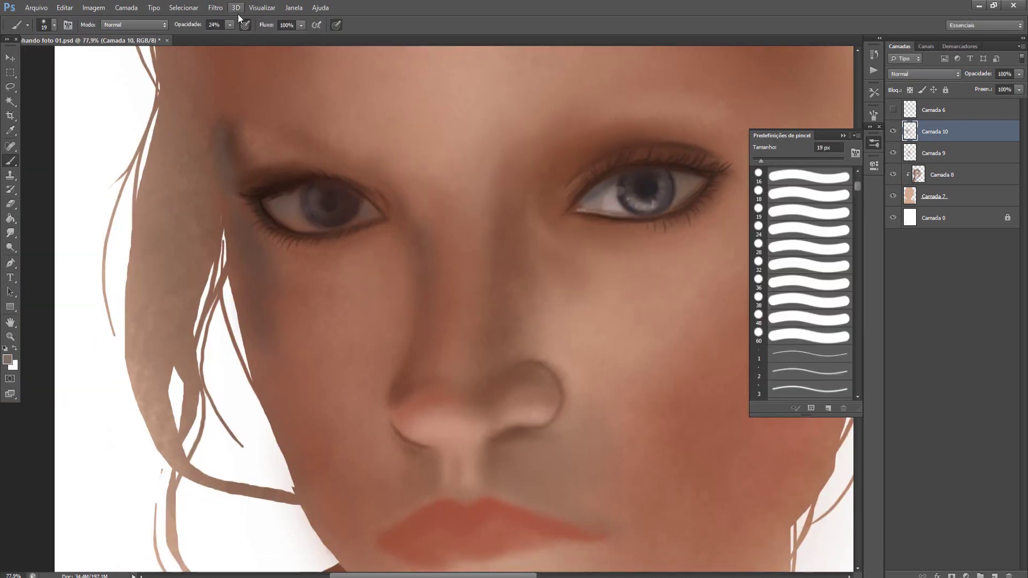
Step: Switch the brush to Darken mode at 26% opacity, sampling dark eye and peach skin tones
left_click_drag(229, 24, 211, 37)
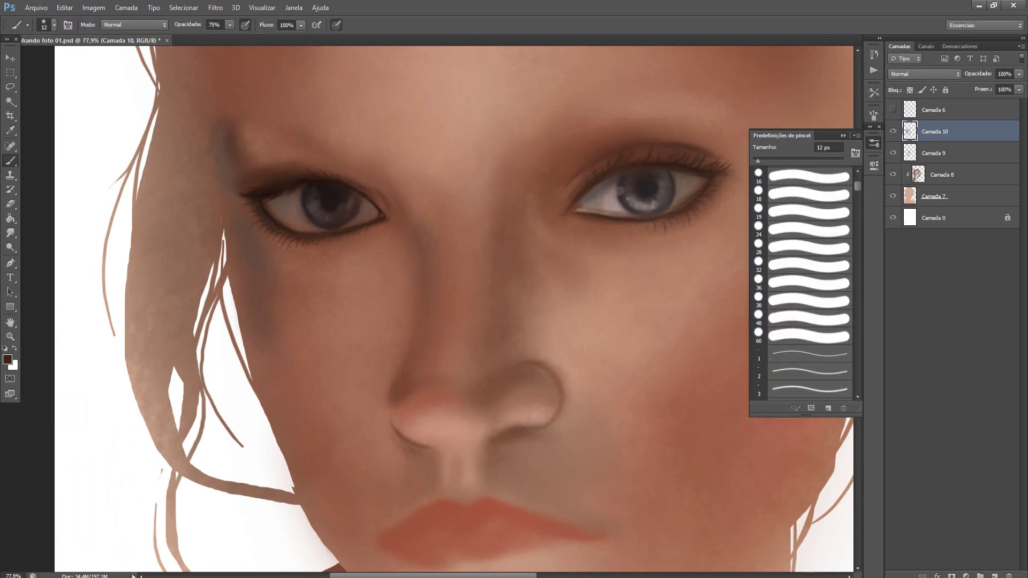
key("shift+alt+k")
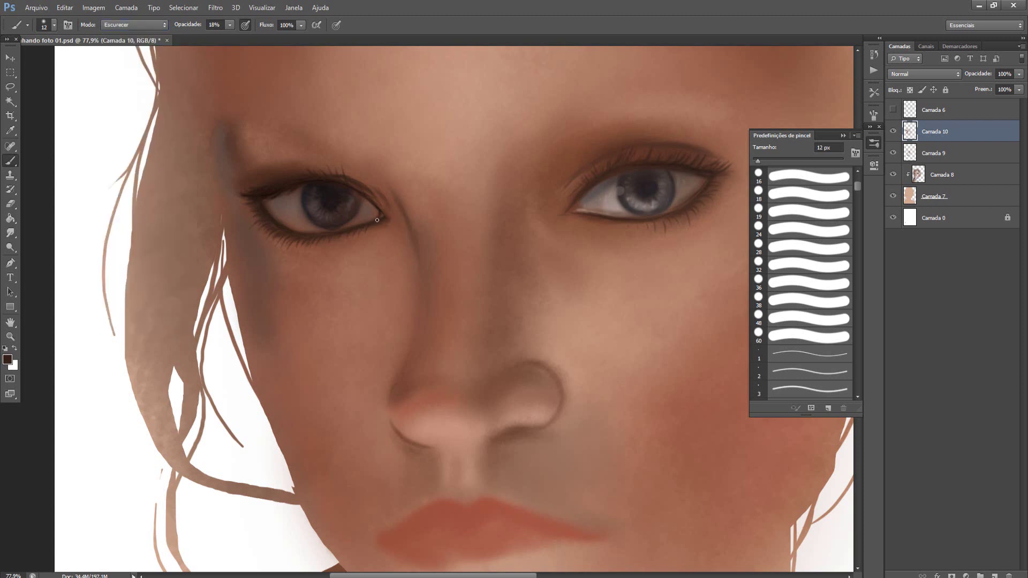
left_click(621, 198, "alt")
key("2")
key("6")
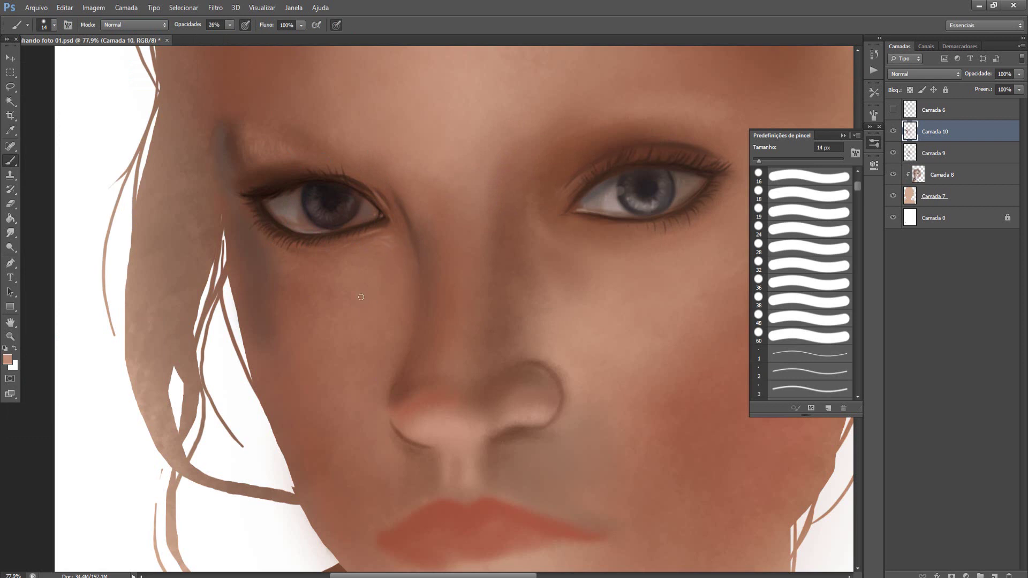
scroll(361, 297, "down", 3)
left_click(429, 350, "alt")
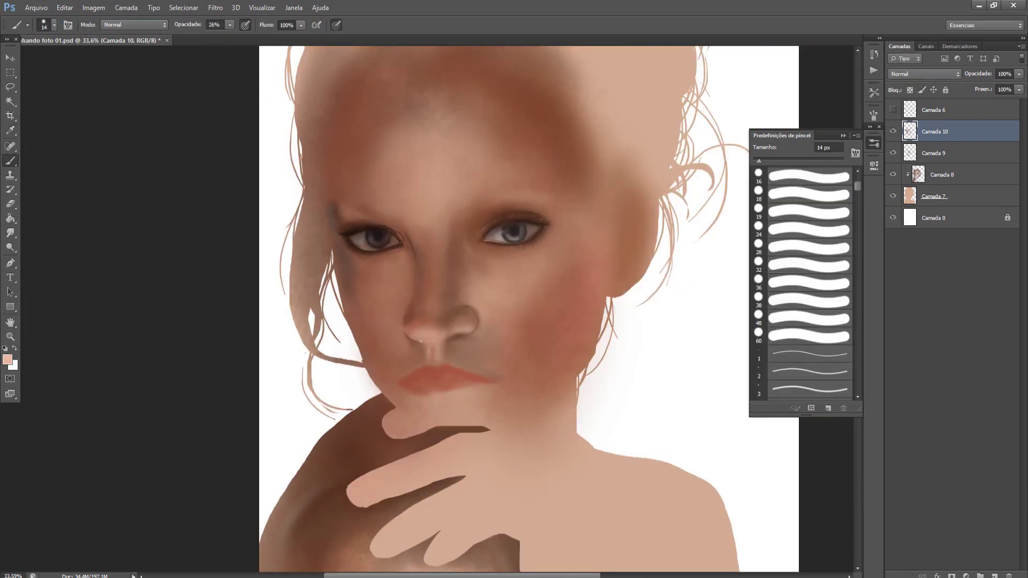
Step: Dab dark brown freckles beside the right eye with a small brush at 16% opacity
left_click(466, 334, "alt")
key("1")
key("6")
scroll(384, 316, "up", 2)
scroll(367, 298, "down", 3)
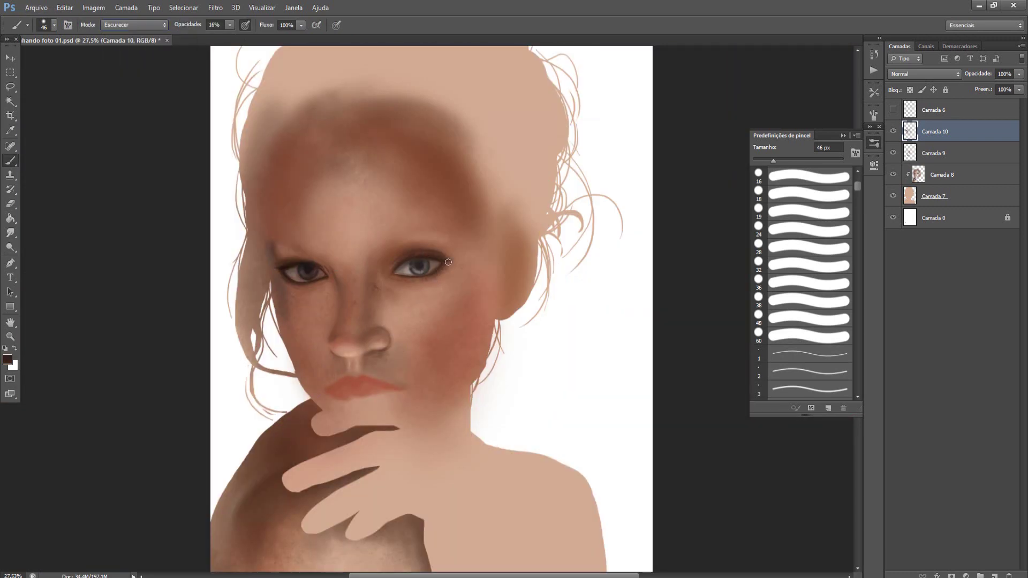
scroll(448, 263, "down", 2)
scroll(385, 259, "down", 1)
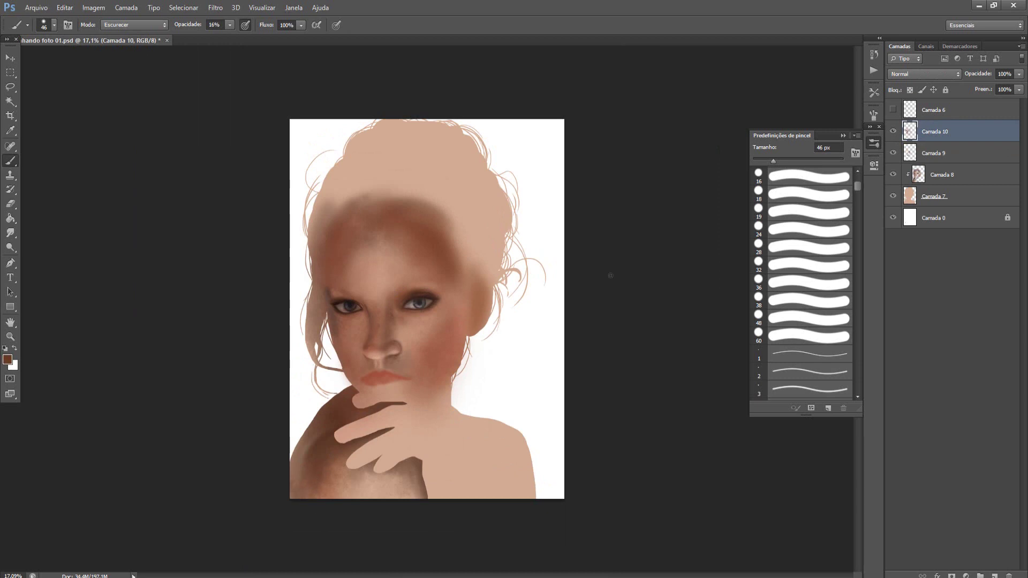
key("bracketleft")
key("bracketleft")
key("bracketleft")
scroll(436, 302, "up", 8)
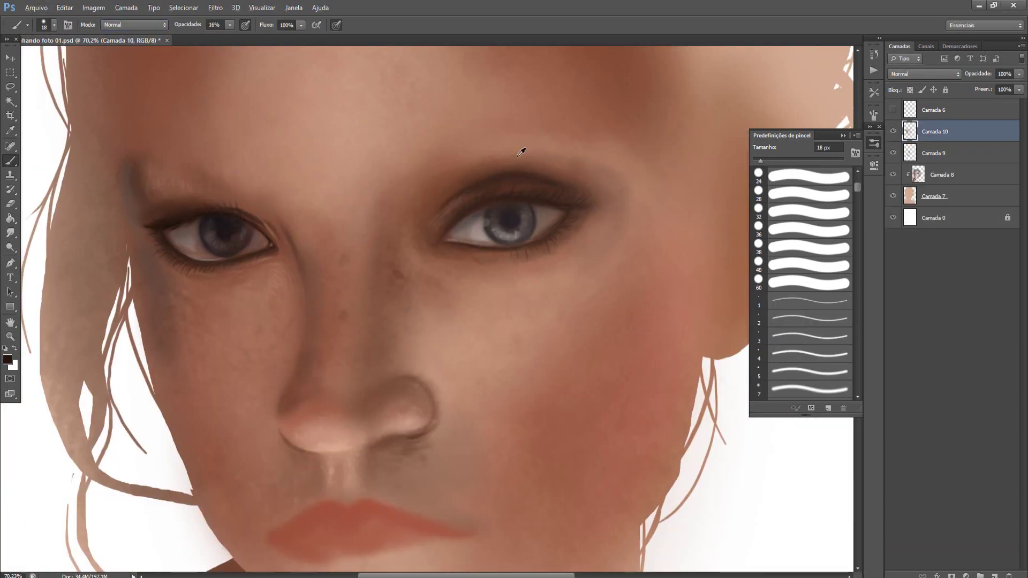
scroll(455, 153, "down", 4)
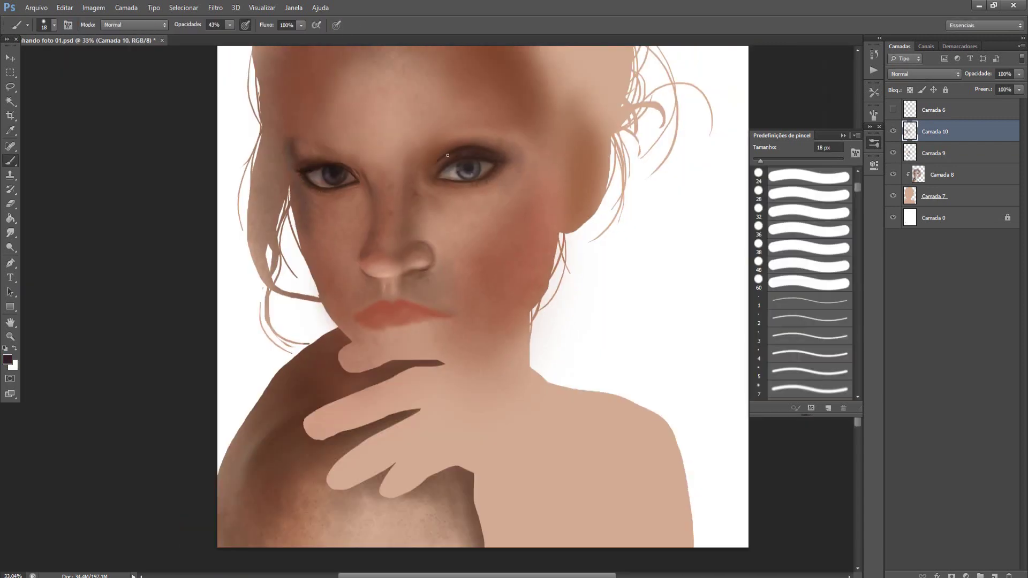
left_click(511, 174)
Step: Sample skin and dark brown tones and extend the right eyebrow with a darker stroke
left_click(436, 202, "alt")
scroll(462, 225, "down", 2)
left_click(368, 253, "alt")
left_click(348, 312, "alt")
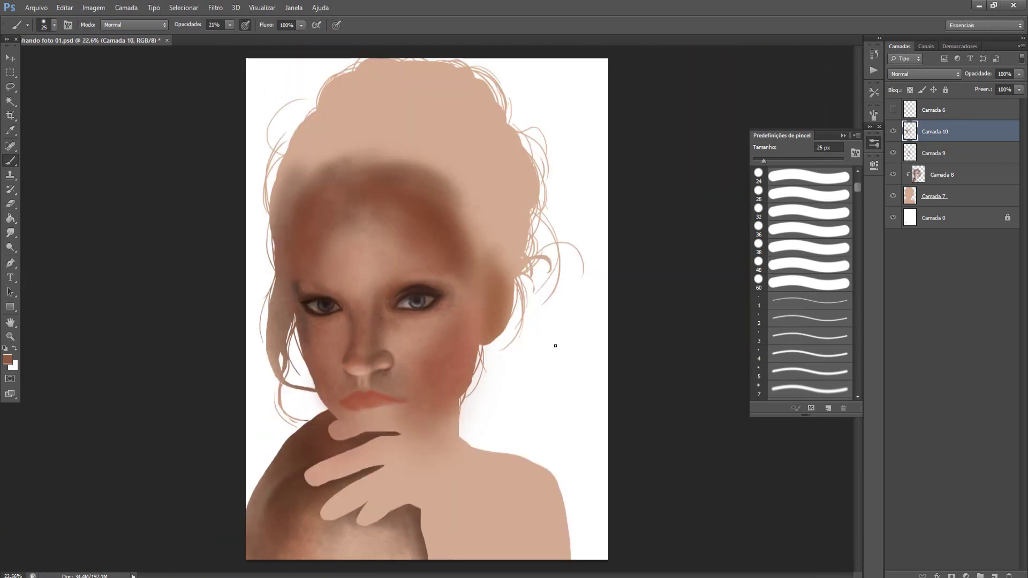
scroll(546, 349, "up", 2)
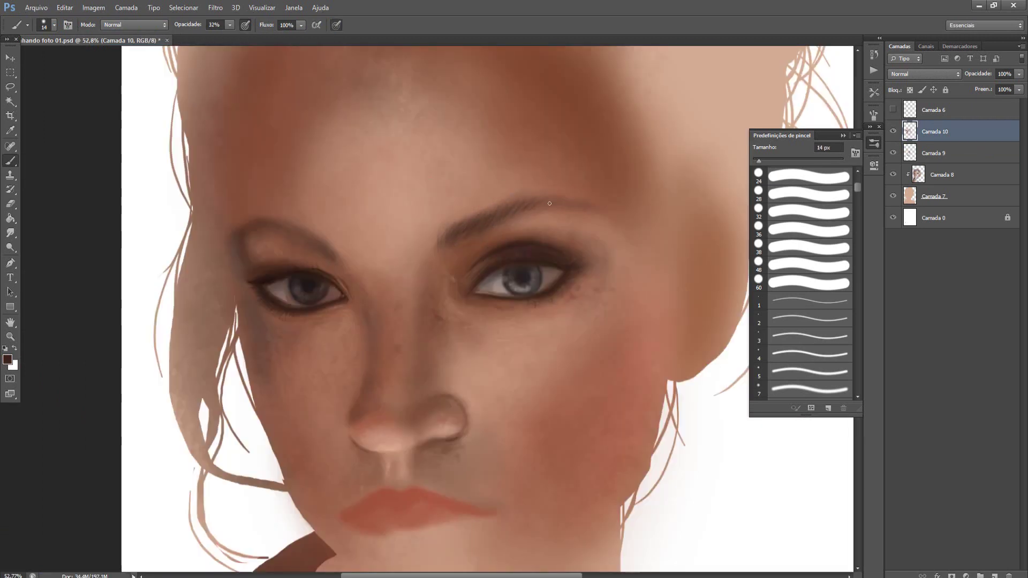
left_click_drag(550, 204, 585, 214)
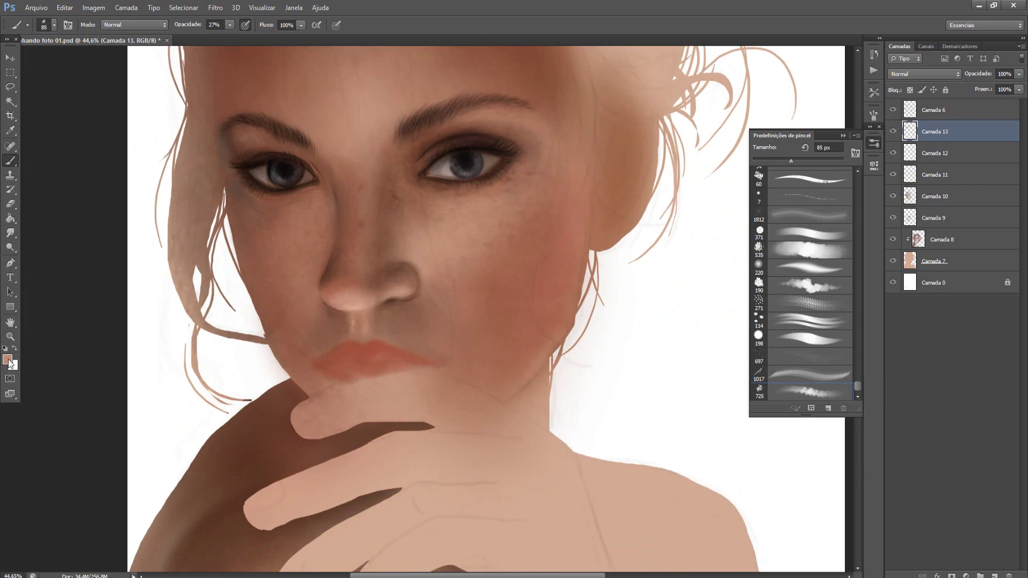
Step: Paint long and thin dark hair strands down the forehead, narrowing the brush to 38 px
left_click(8, 359)
left_click(615, 151)
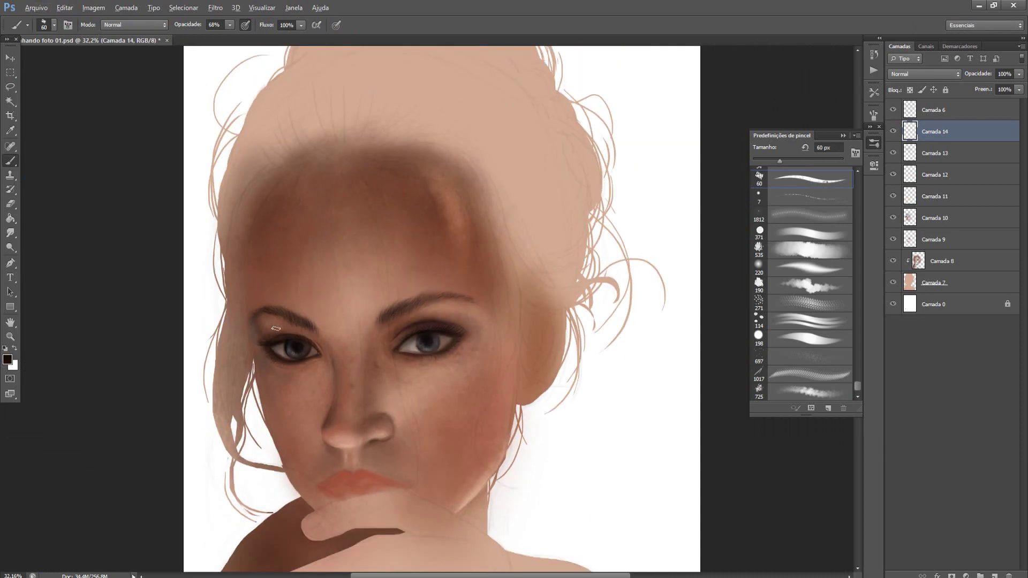
left_click_drag(345, 138, 390, 300)
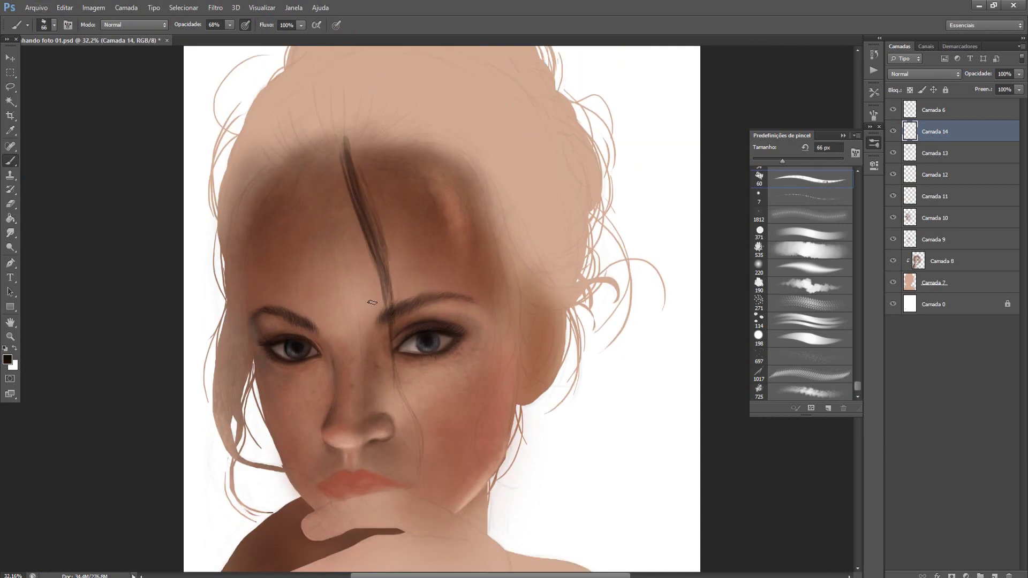
key("bracketleft")
key("bracketleft")
key("bracketleft")
left_click_drag(341, 161, 363, 338)
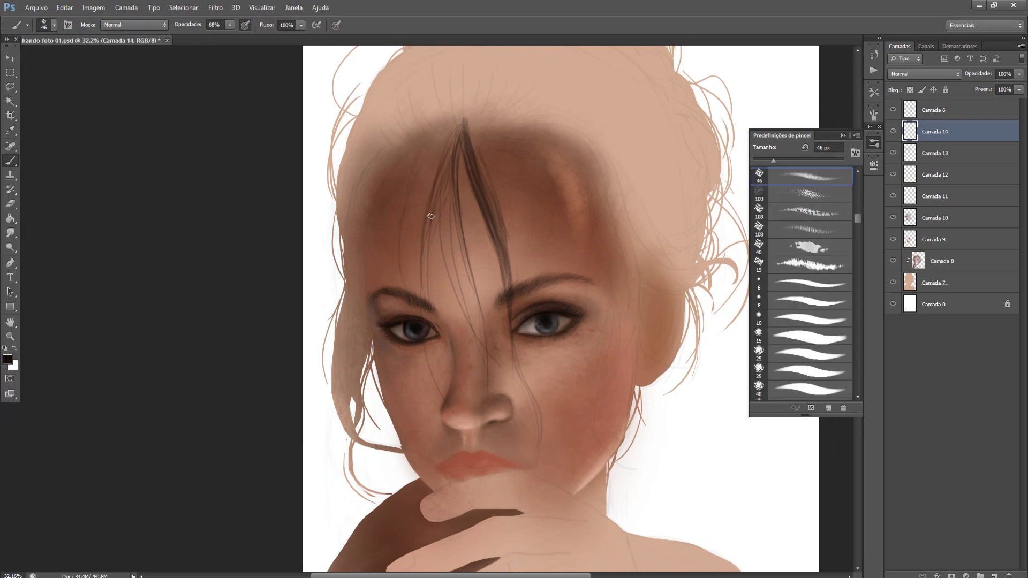
Step: With a 32 px round brush, add strands along the parting and down the right side
left_click(53, 25)
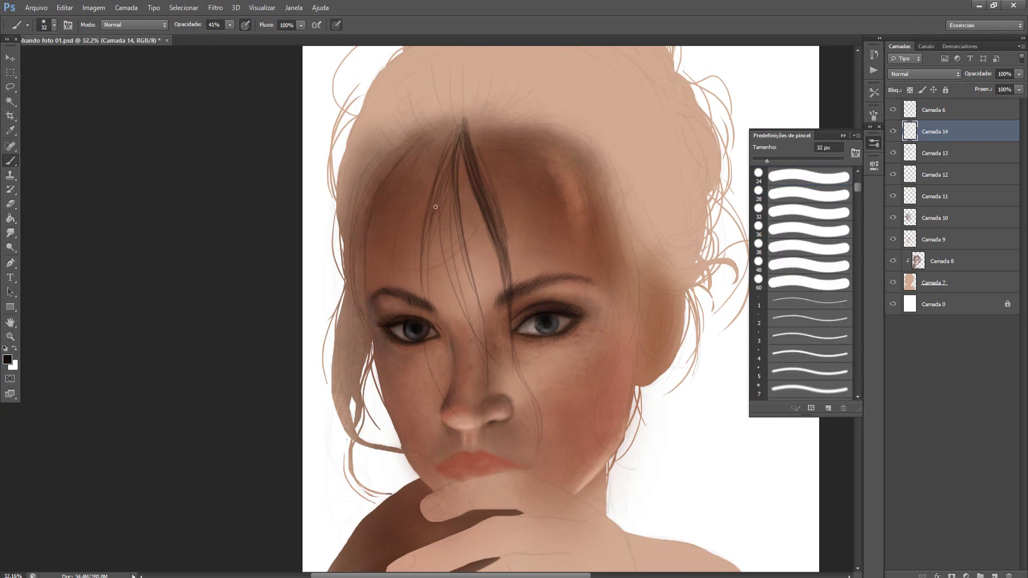
left_click_drag(464, 119, 584, 161)
left_click_drag(616, 284, 606, 456)
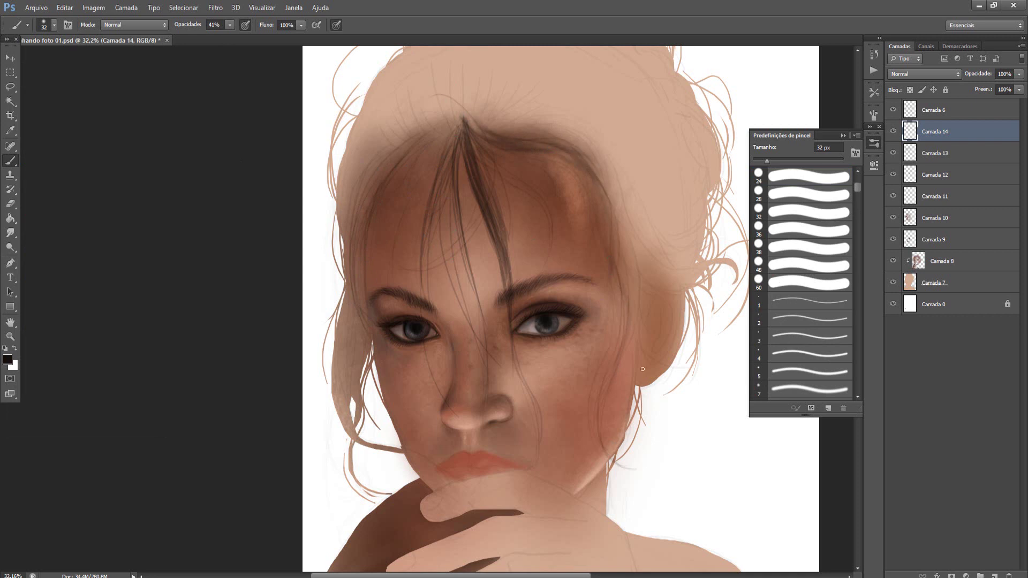
left_click_drag(616, 182, 622, 294)
mouse_move(466, 119)
left_mouse_down()
mouse_move(579, 153)
mouse_move(603, 219)
left_mouse_up()
left_click_drag(503, 125, 600, 203)
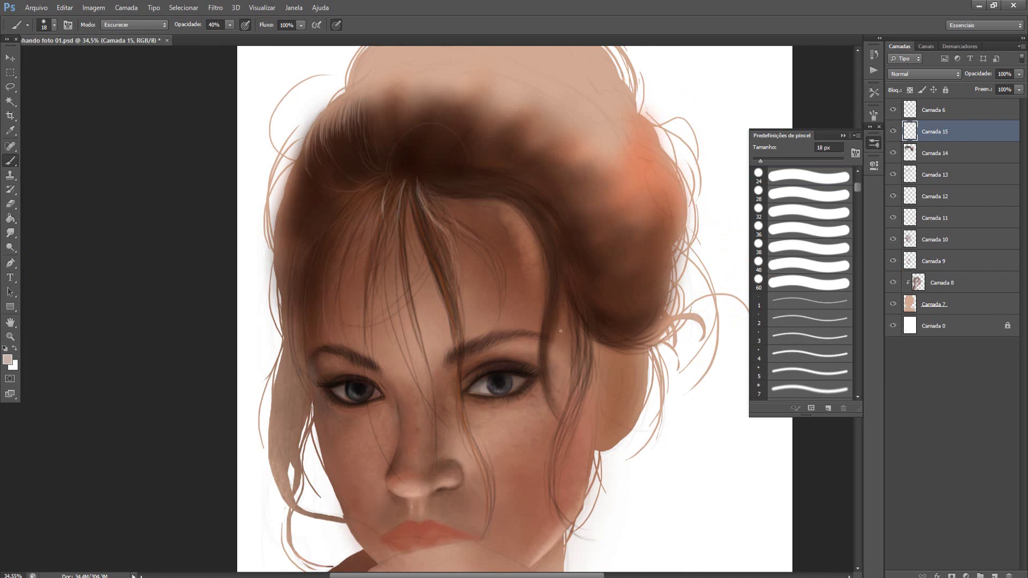
Step: Paint thin hair strands down the right side of the face and arcing over the forehead
left_click_drag(559, 275, 543, 412)
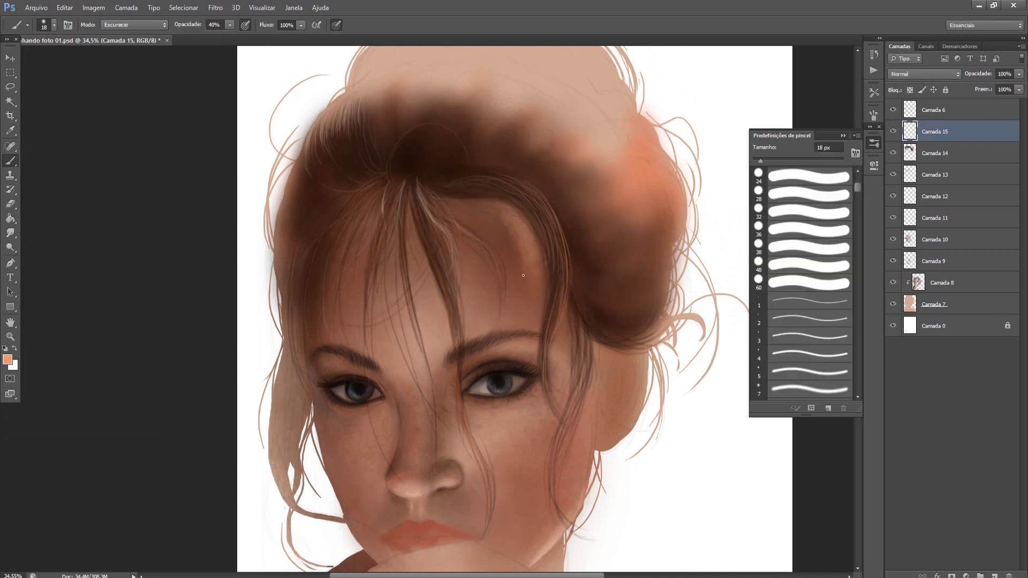
mouse_move(483, 177)
left_mouse_down()
mouse_move(560, 295)
mouse_move(648, 287)
left_mouse_up()
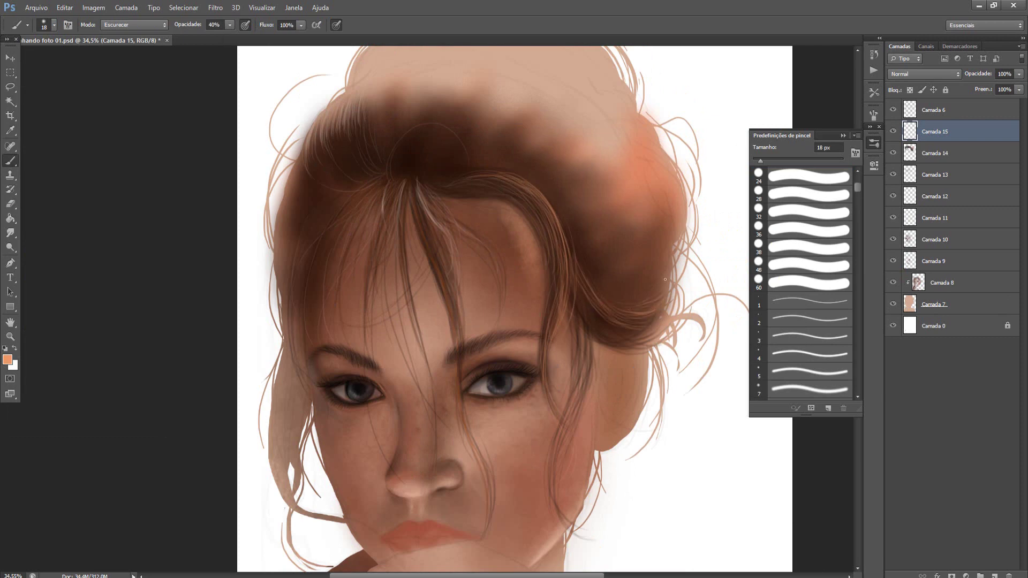
left_click_drag(597, 366, 603, 345)
left_click(572, 143, "alt")
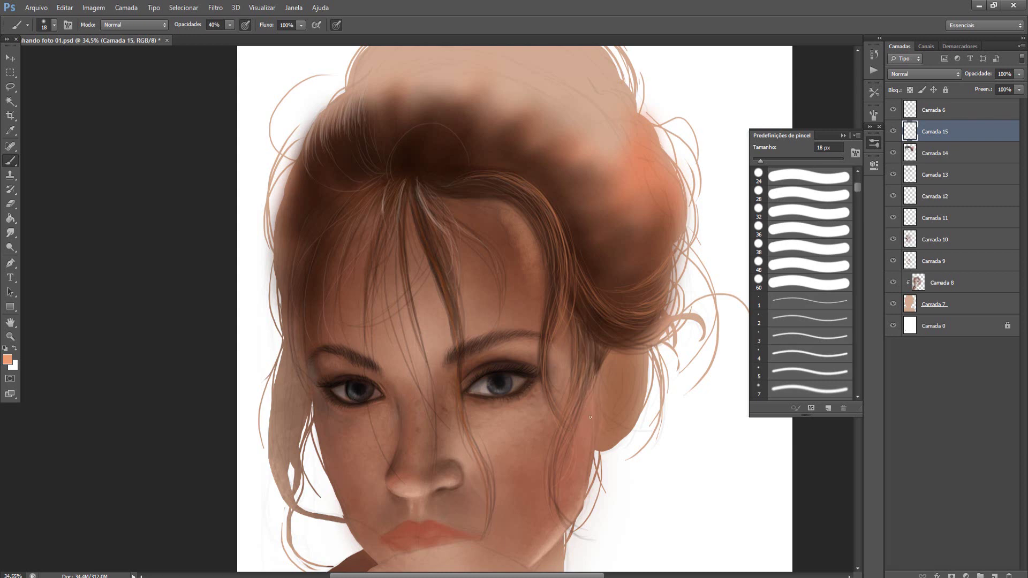
right_click(570, 305, "alt+shift")
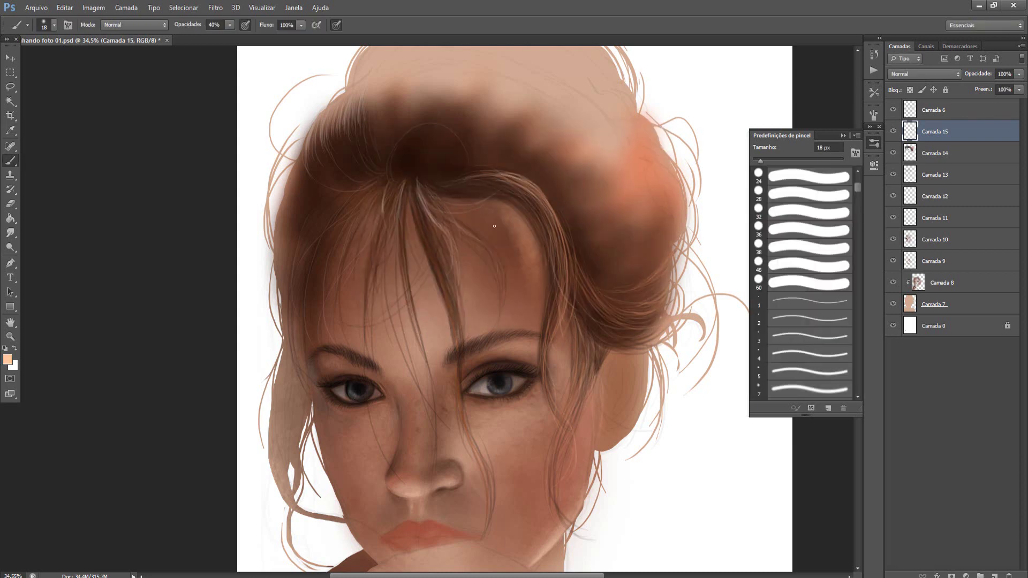
Step: Sample dark brown and peach hair tones and lower the brush opacity to 15%
left_click_drag(494, 226, 506, 154)
left_click(430, 130, "alt")
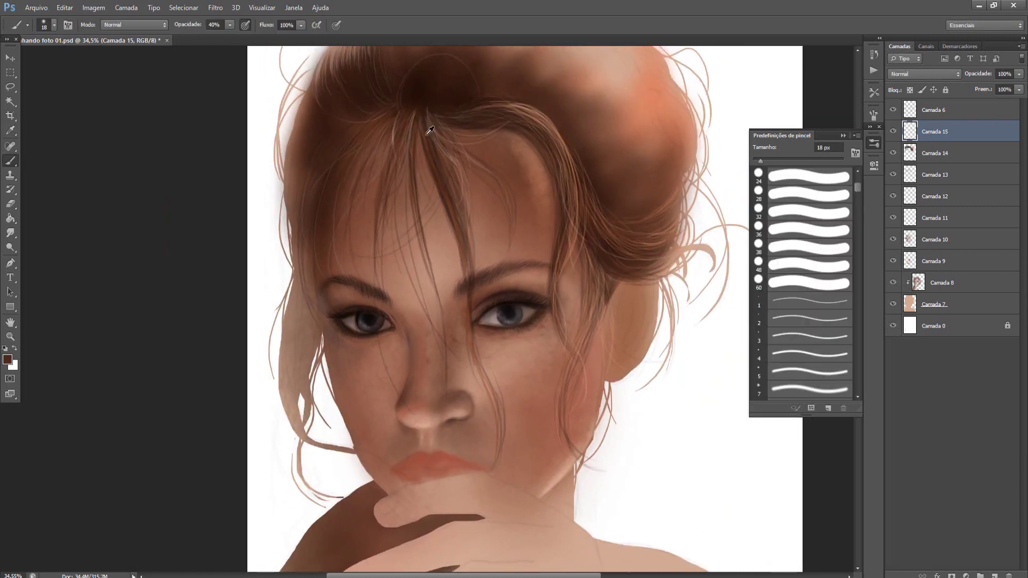
left_click(486, 129, "alt")
scroll(410, 105, "up", 1, "alt")
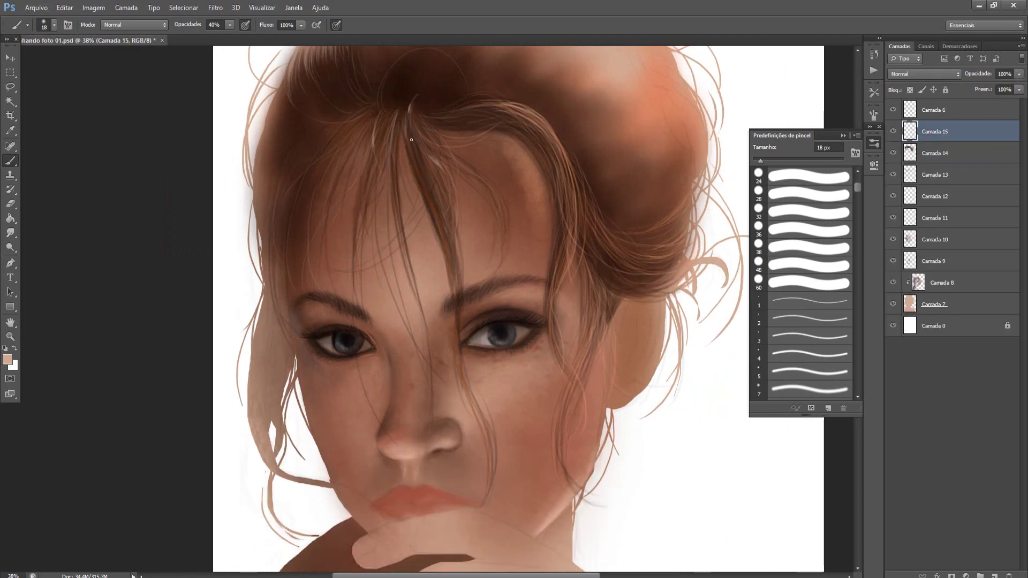
left_click_drag(361, 142, 362, 215)
key("1")
key("5")
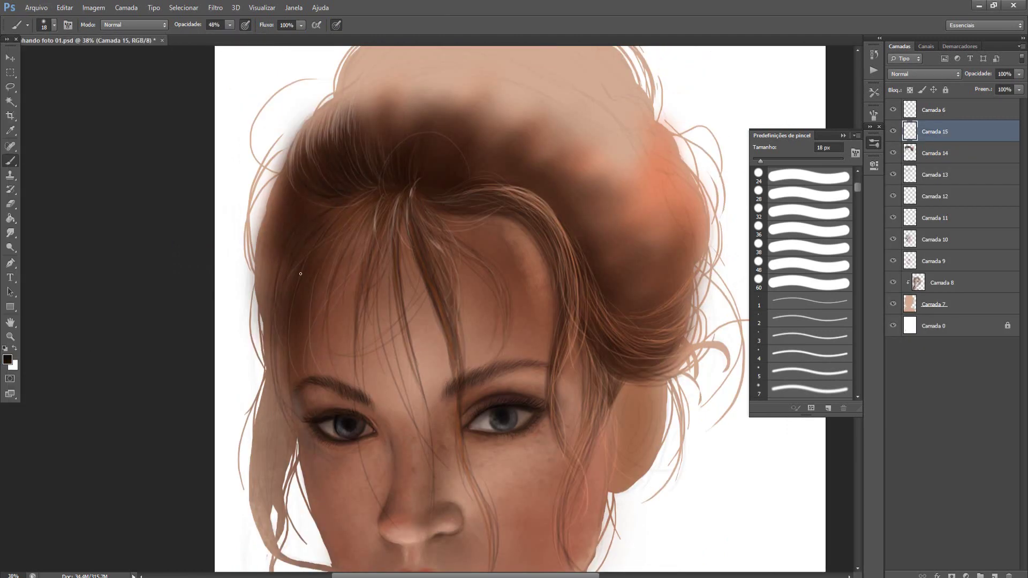
Step: Hide the newest hair layer to compare the strands against the earlier painting
scroll(415, 165, "up", 1, "alt")
left_click_drag(230, 25, 239, 41)
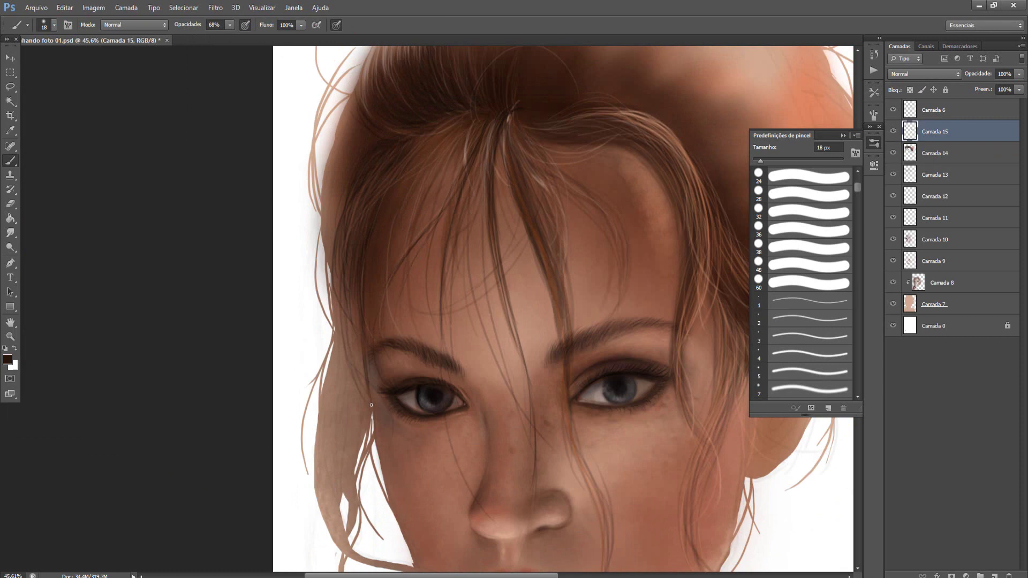
left_click_drag(519, 183, 359, 212)
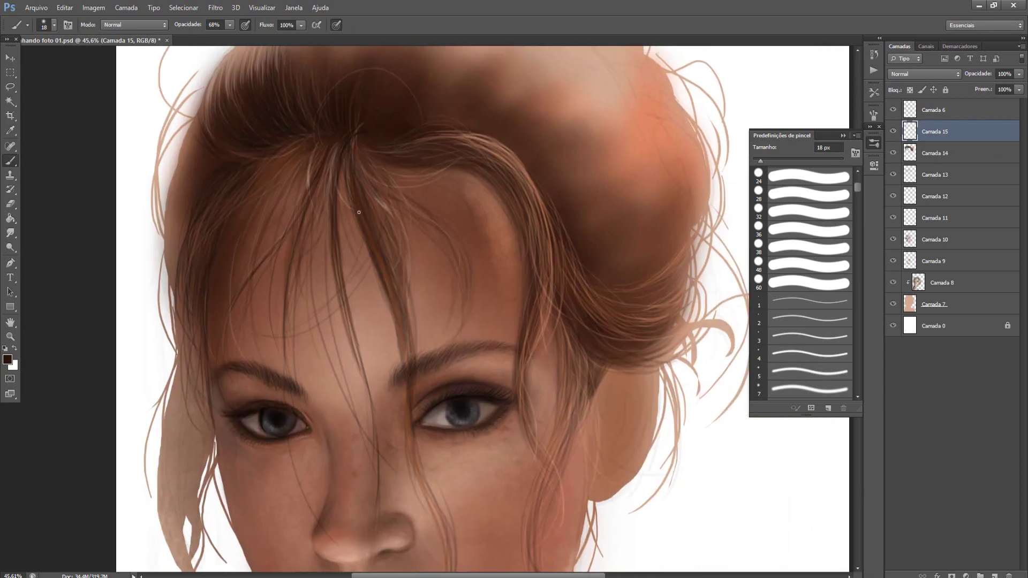
scroll(359, 212, "down", 3)
scroll(311, 230, "down", 2, "alt")
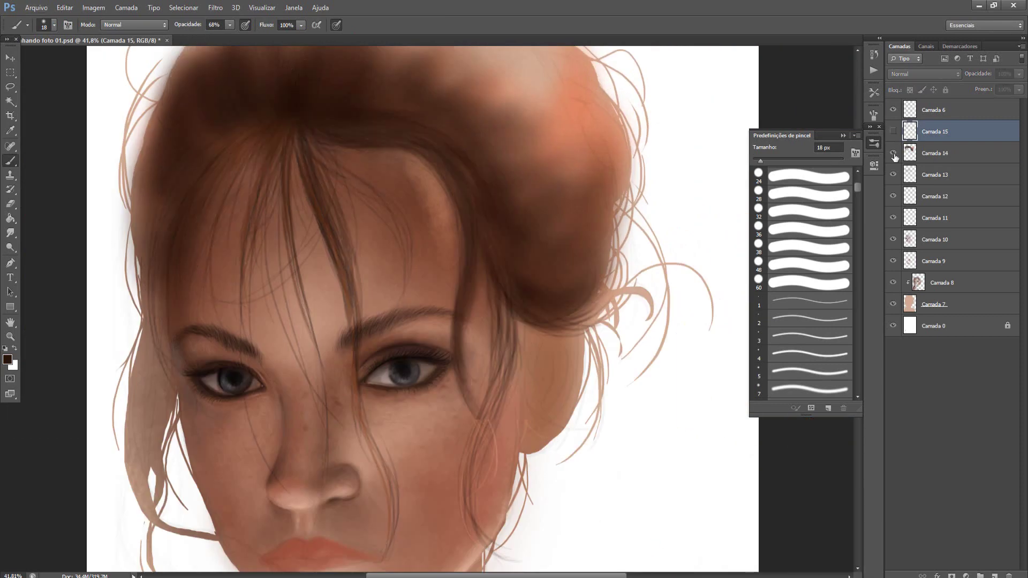
left_click_drag(893, 154, 895, 111)
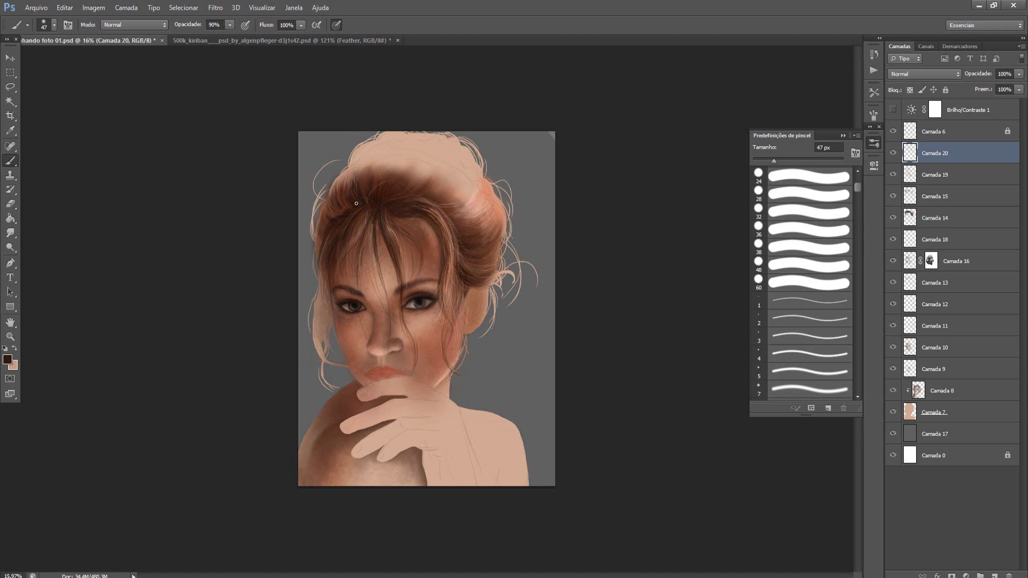
Step: Paint dark brown, then lighter textured strokes at full opacity across the hair bun top
left_click_drag(335, 222, 493, 233)
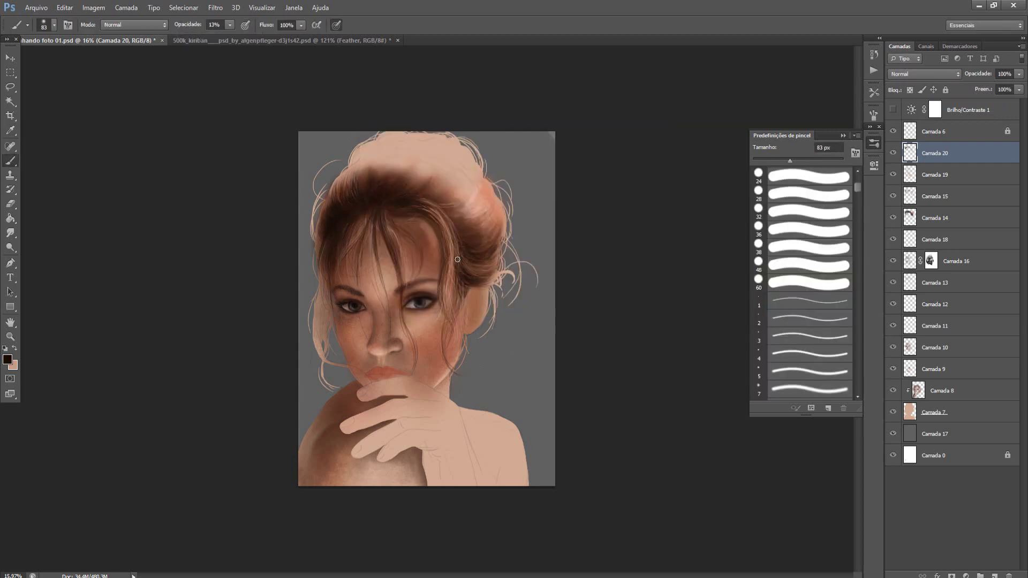
left_click(22, 24)
left_click(65, 75)
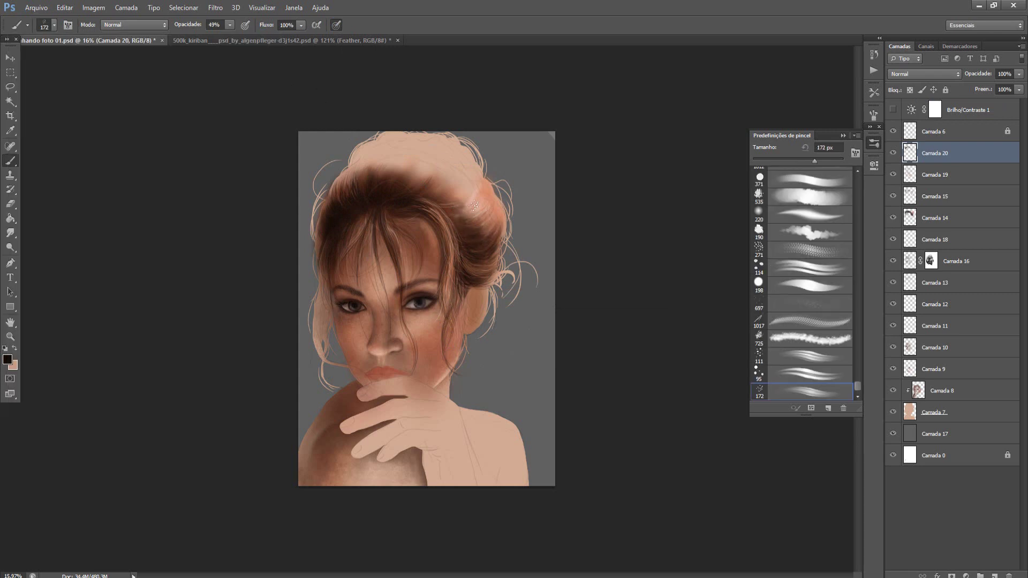
left_click_drag(230, 25, 284, 47)
left_click(336, 25)
left_click_drag(465, 192, 429, 167)
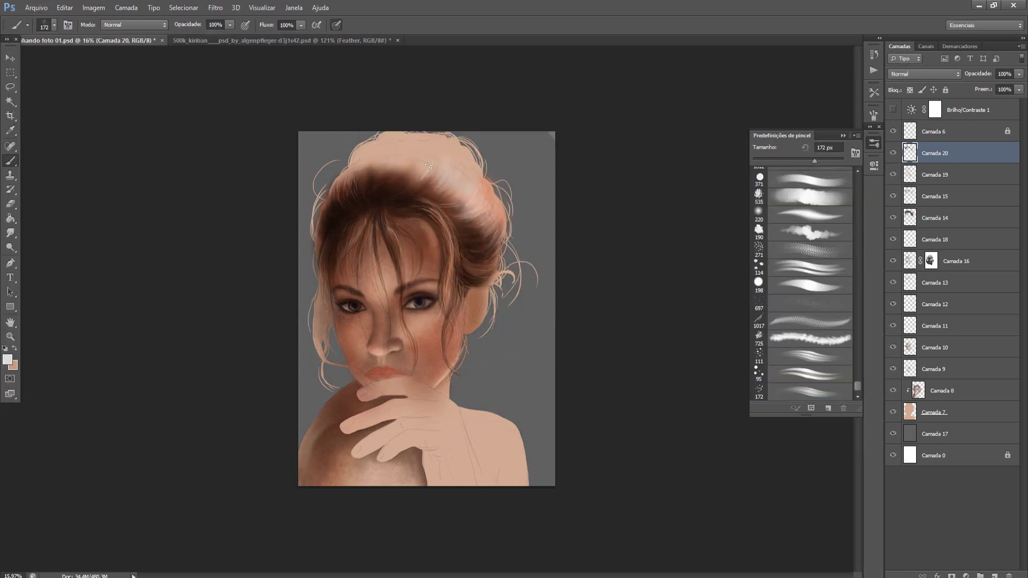
Step: With a small soft round brush at about 11% opacity, paint darker and orange strokes on the bun
left_click(53, 25)
double_click(32, 107)
left_click_drag(815, 161, 770, 159)
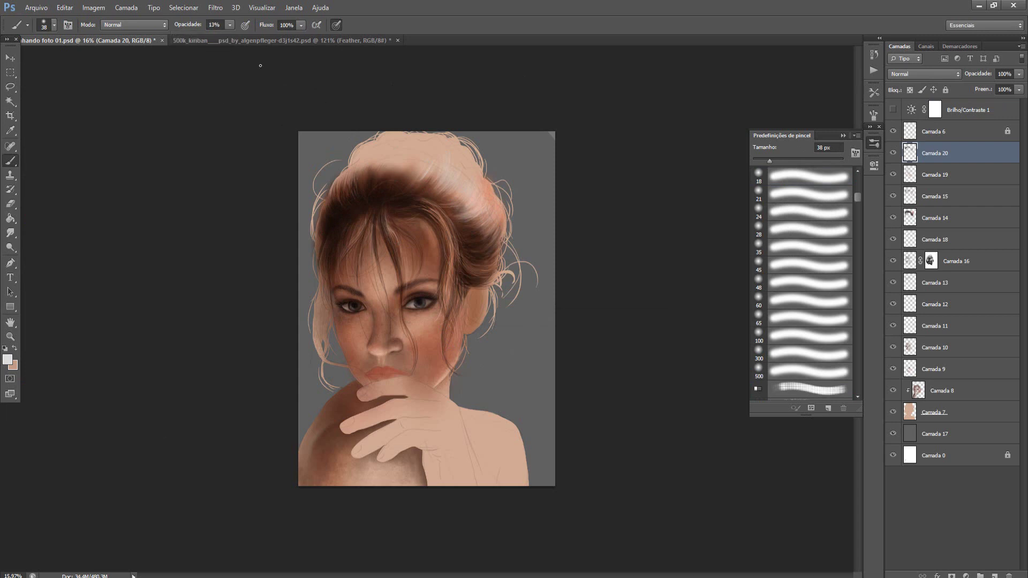
left_click_drag(230, 25, 211, 38)
left_click_drag(420, 160, 402, 153)
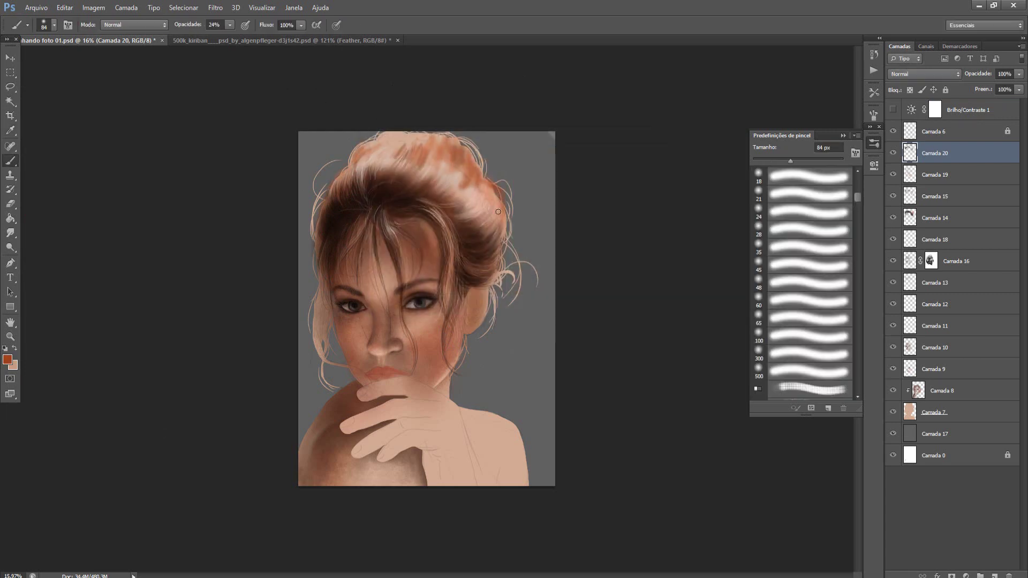
left_click_drag(504, 188, 495, 235)
Step: At 49% opacity, paint light and dark strands over the upper-left hair
scroll(386, 145, "down", 3)
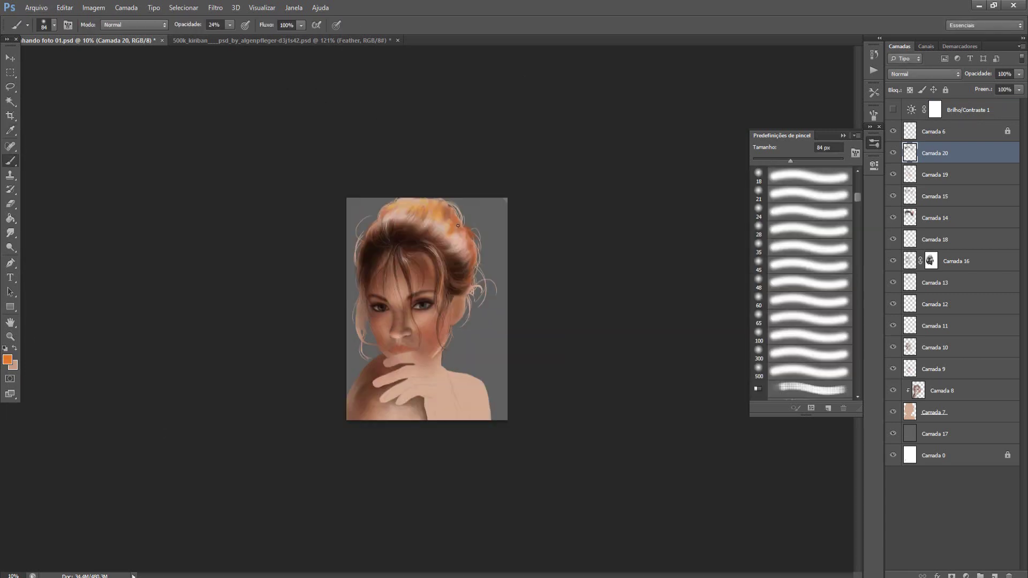
left_click_drag(412, 220, 443, 225)
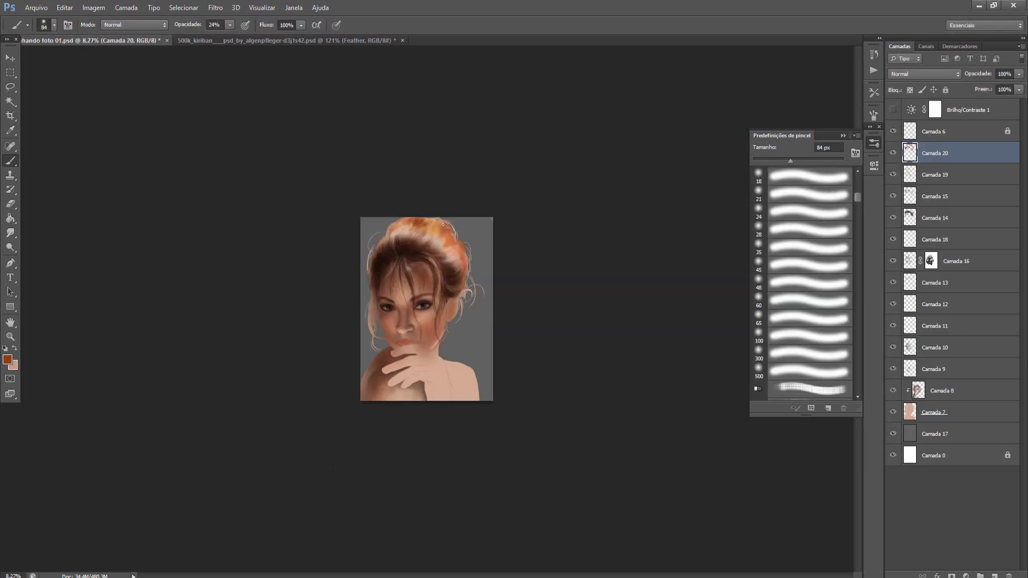
scroll(450, 254, "up", 1)
key("4")
key("9")
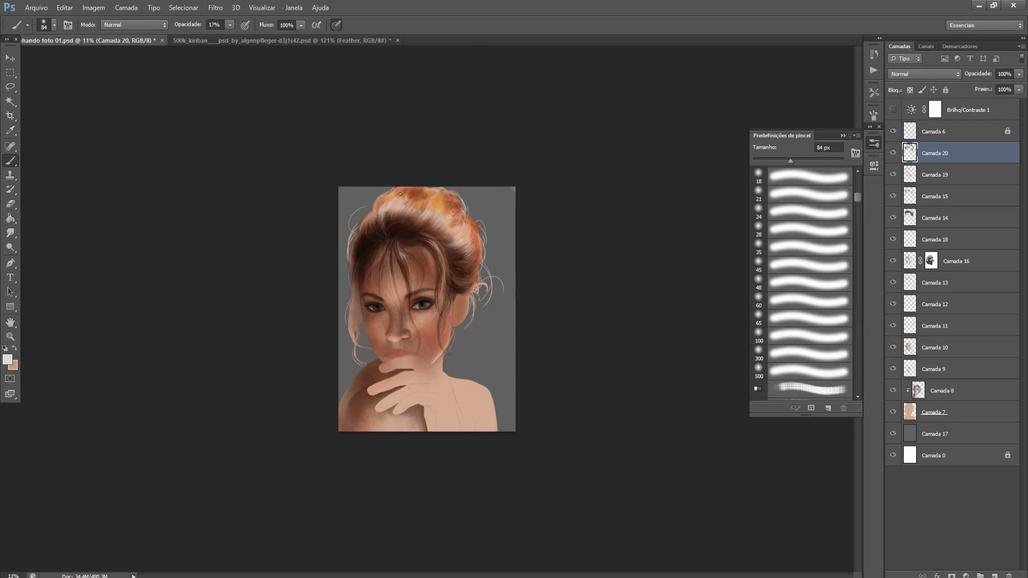
scroll(367, 237, "up", 3)
left_click_drag(345, 235, 326, 257)
left_click_drag(334, 217, 300, 279)
left_click_drag(323, 314, 308, 235)
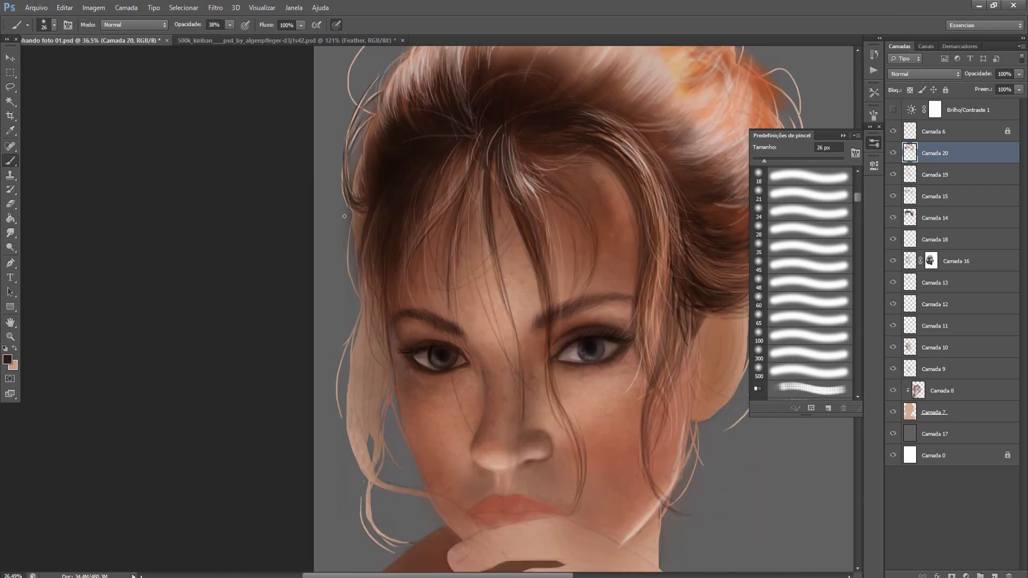
Step: On Camada 20 at 34% opacity, darken the loose hair strands on the left
mouse_move(353, 418)
left_mouse_down()
mouse_move(411, 160)
mouse_move(356, 252)
left_mouse_up()
key("3")
key("8")
right_click(411, 159, "ctrl+alt")
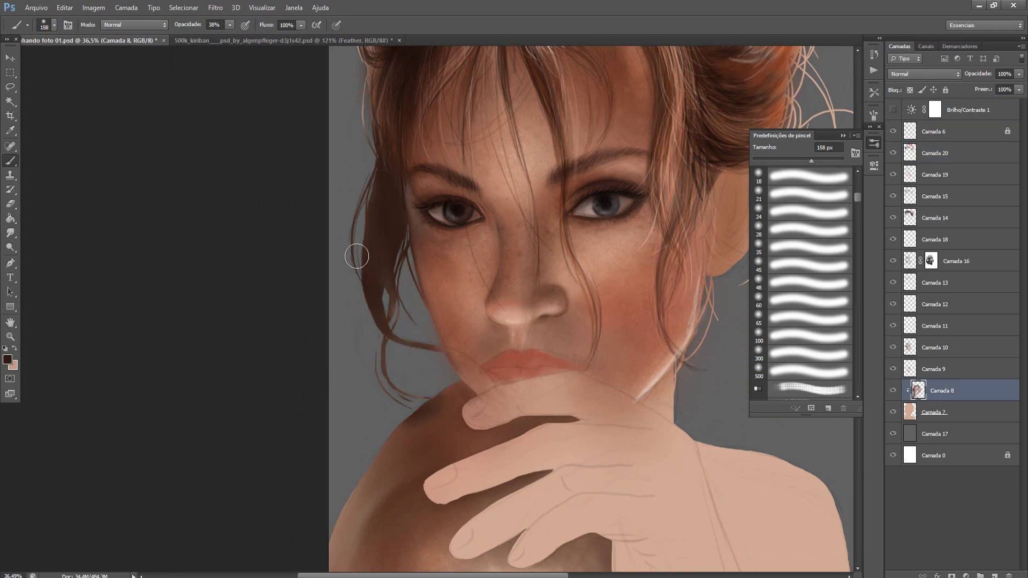
right_click(389, 215, "ctrl+alt")
key("4")
left_click_drag(389, 215, 311, 240)
key("3")
key("4")
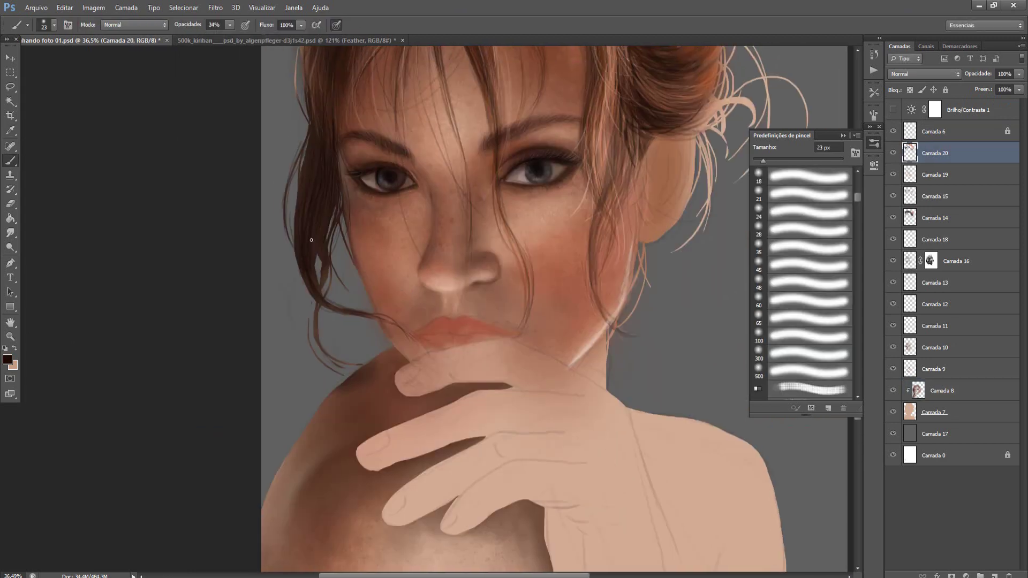
mouse_move(319, 276)
left_mouse_down()
mouse_move(337, 364)
mouse_move(371, 335)
left_mouse_up()
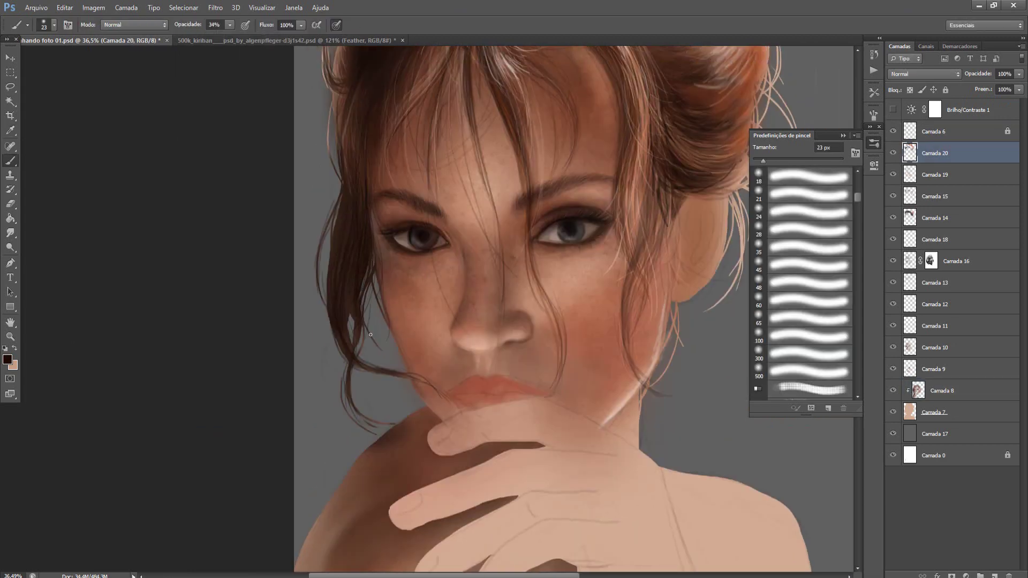
Step: Sample skin and reddish-brown tones and paint light highlights along the fingers
left_click_drag(349, 272, 362, 363)
left_click_drag(403, 93, 400, 215)
left_click(400, 215, "alt")
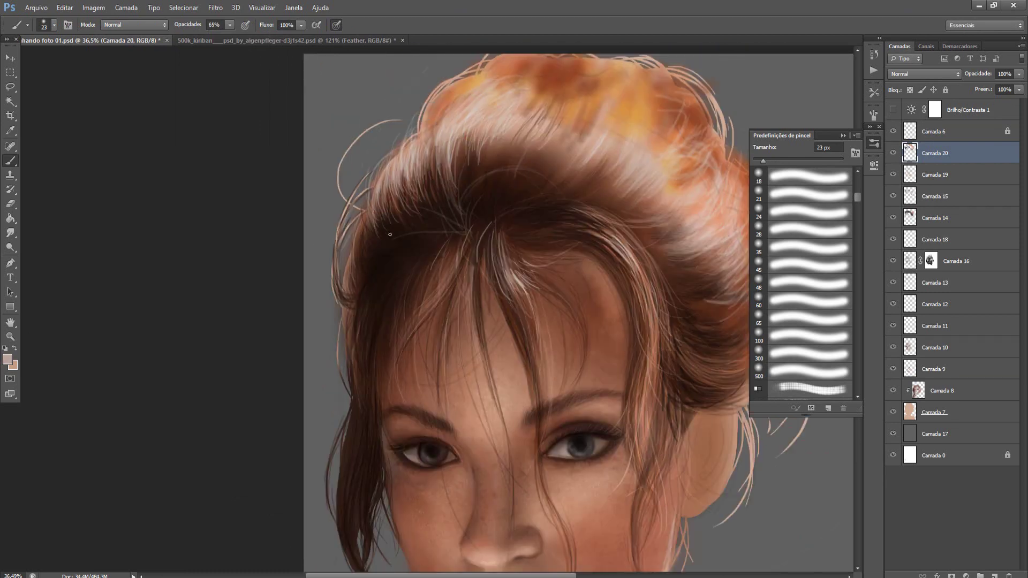
left_click_drag(492, 79, 431, 117)
left_click(466, 254, "alt")
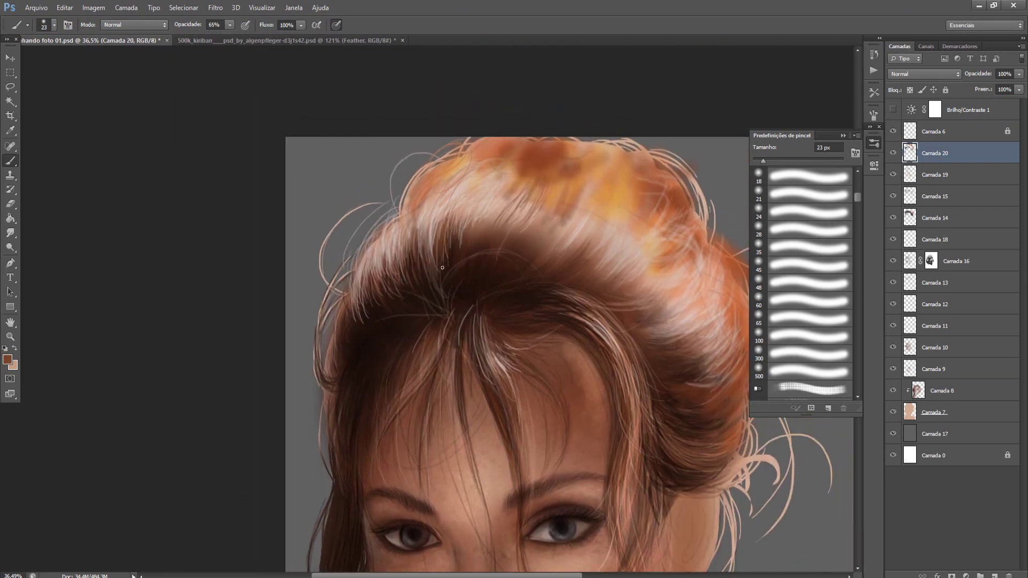
left_click_drag(407, 375, 511, 267)
left_click_drag(470, 174, 466, 254)
scroll(431, 303, "down", 2)
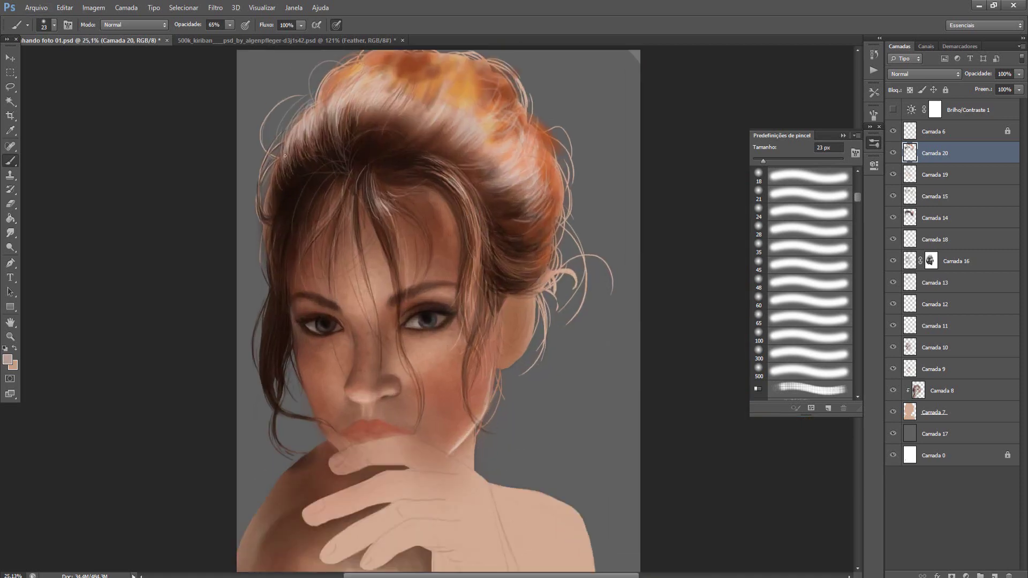
left_click(472, 295, "alt")
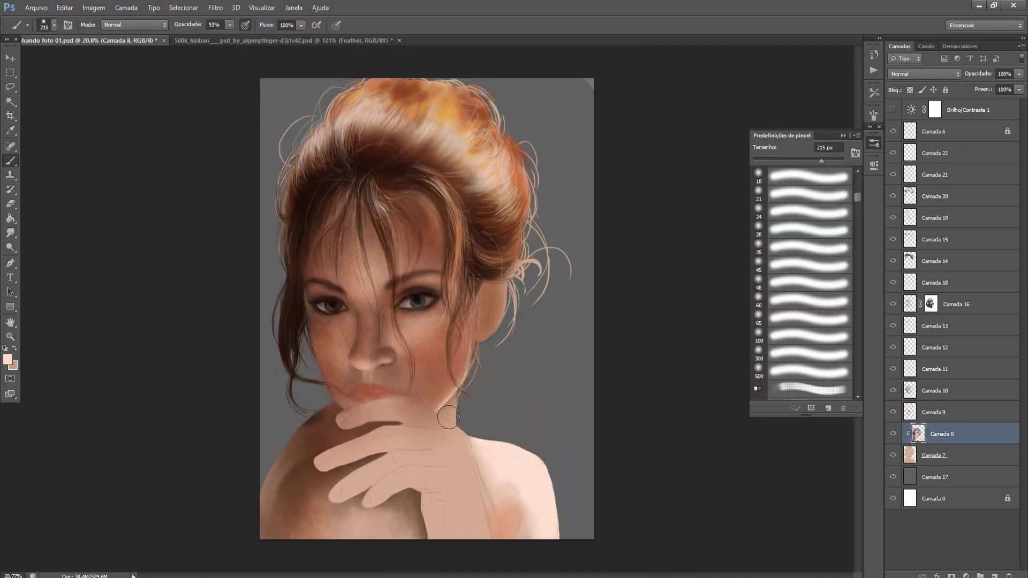
mouse_move(449, 417)
left_mouse_down()
mouse_move(394, 455)
mouse_move(394, 471)
mouse_move(503, 533)
mouse_move(439, 475)
mouse_move(479, 488)
mouse_move(458, 527)
left_mouse_up()
Step: Shade between the fingers and the lower finger with a darker brown
left_click(400, 405, "alt")
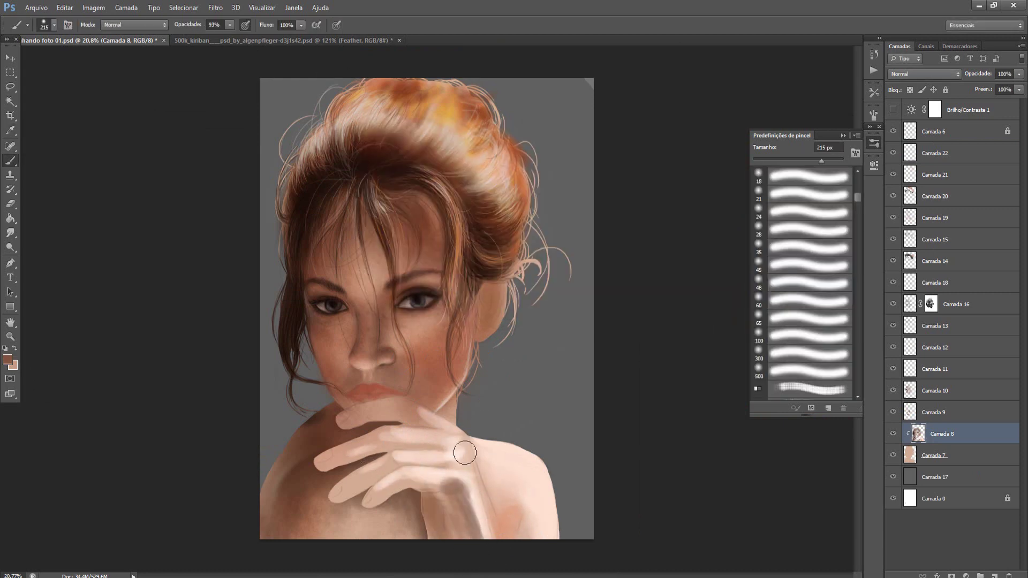
left_click(8, 359)
left_click(621, 150)
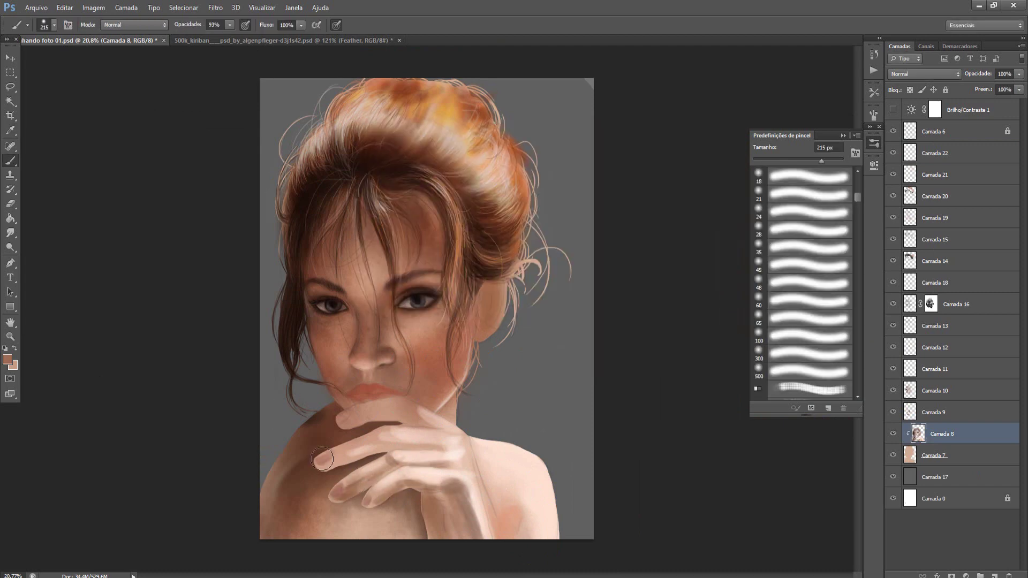
left_click_drag(370, 409, 471, 412)
mouse_move(429, 503)
left_mouse_down()
mouse_move(450, 519)
mouse_move(397, 482)
mouse_move(354, 472)
left_mouse_up()
left_click(407, 476, "alt")
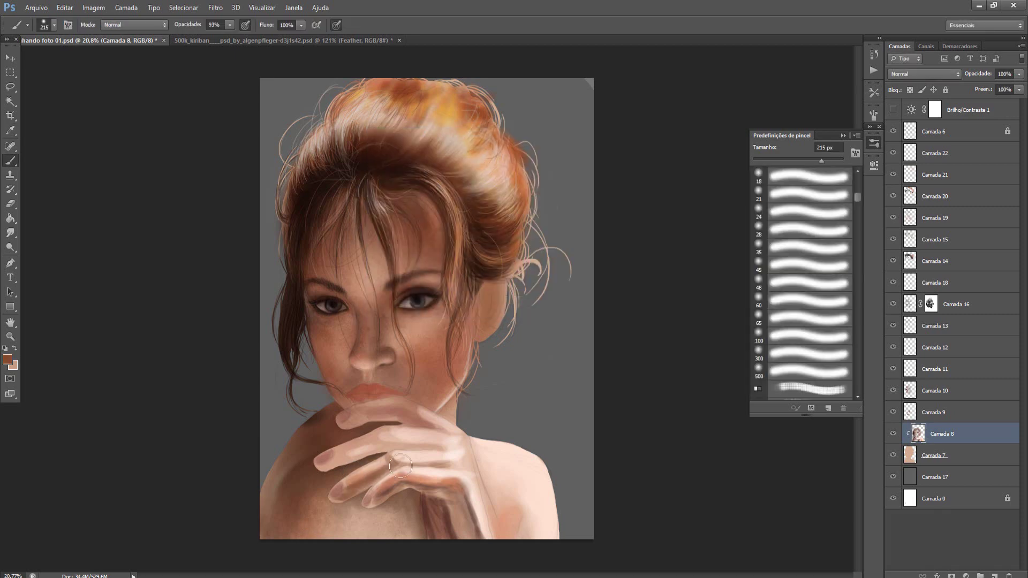
Step: Lasso the shoulder edge beside the hand, paint it light peach, and hide Camada 6
key("l")
left_click_drag(470, 436, 496, 541)
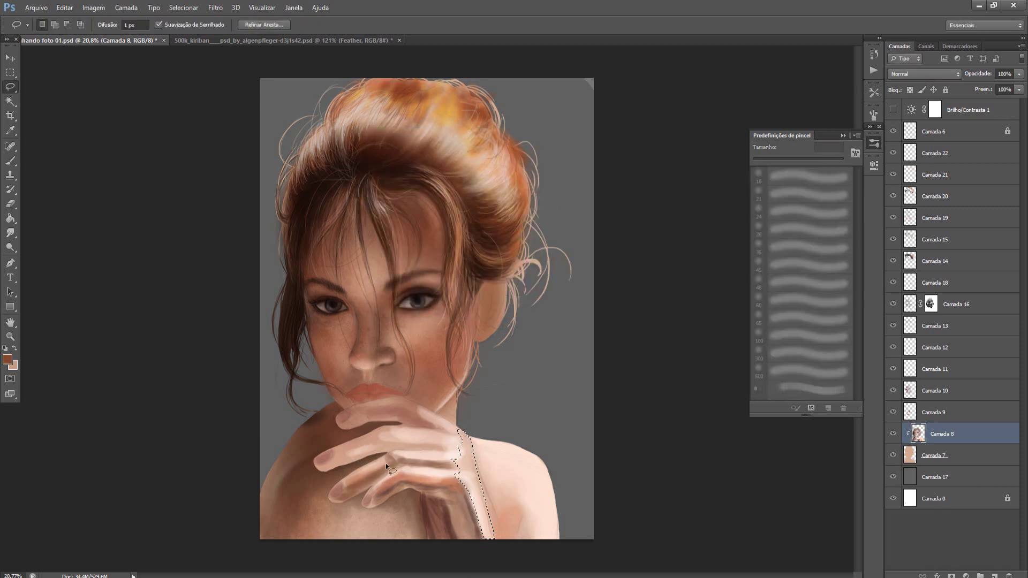
key("b")
left_click_drag(472, 439, 503, 525)
left_click(893, 131)
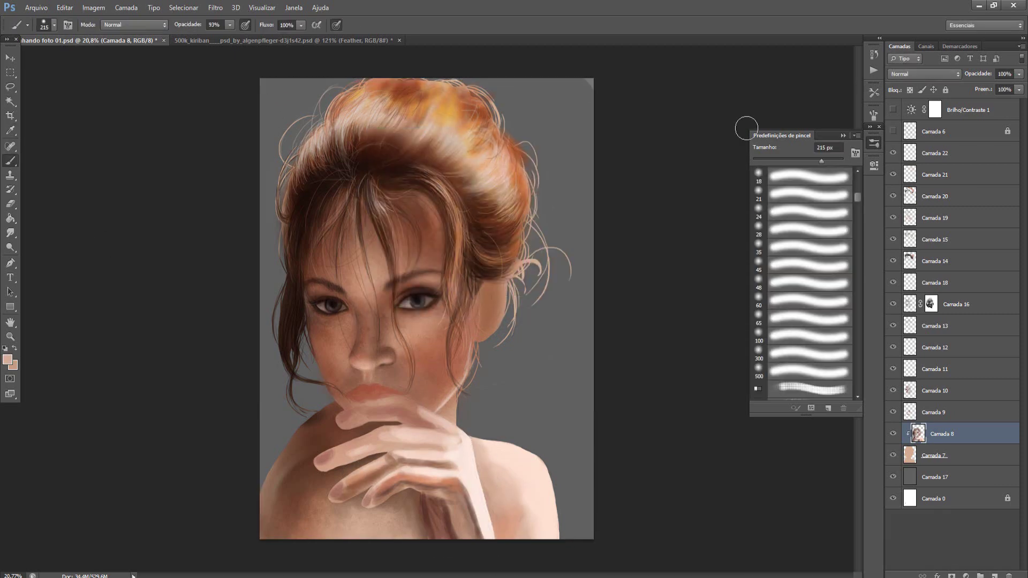
Step: Select the area around the hand and sample lighter peach and darker brown tones
key("bracketleft")
key("bracketleft")
key("bracketleft")
scroll(367, 288, "up", 3)
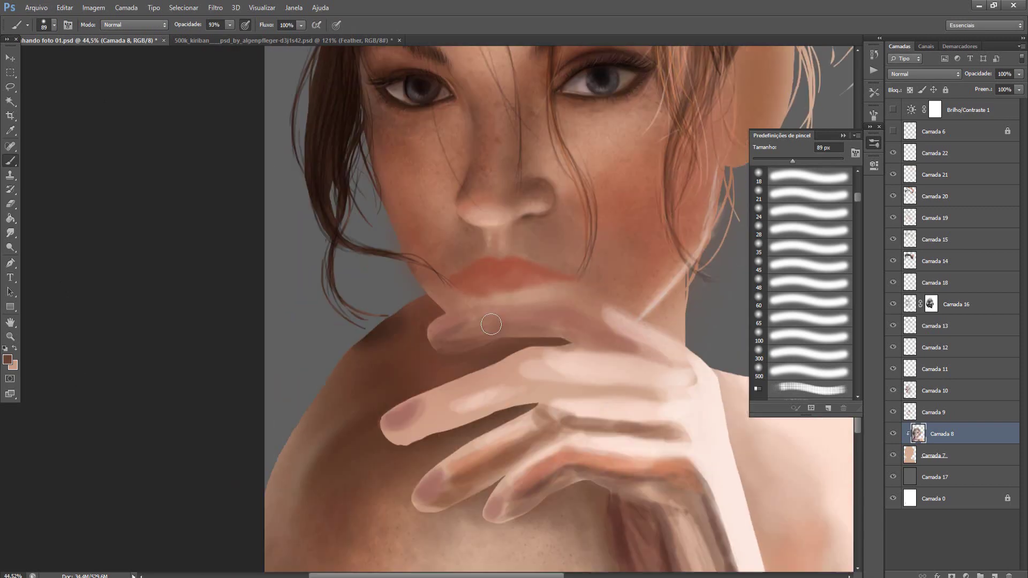
scroll(367, 288, "down", 3)
scroll(505, 314, "down", 2)
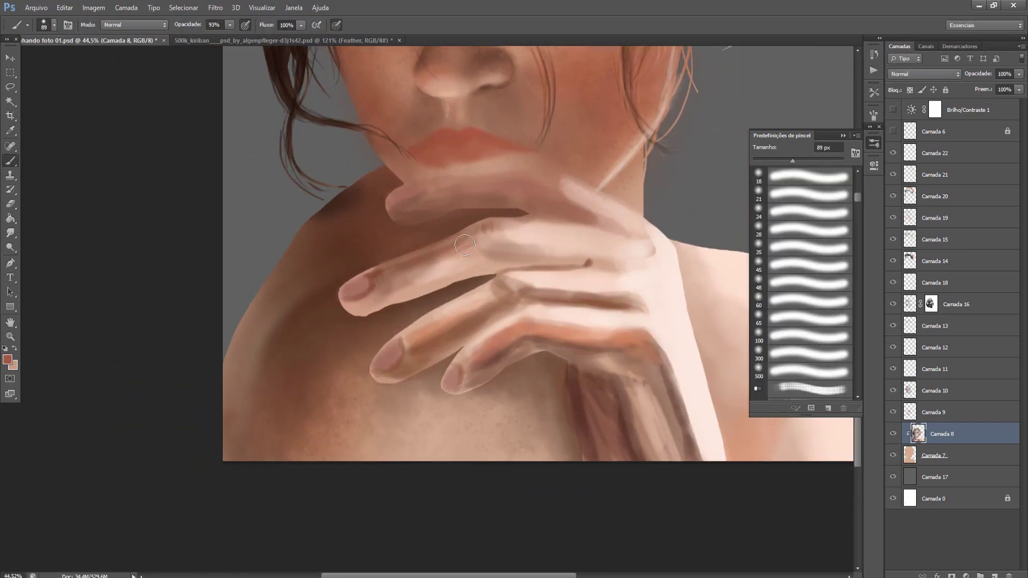
left_click(516, 224, "alt")
key("l")
left_click_drag(407, 195, 336, 329)
key("b")
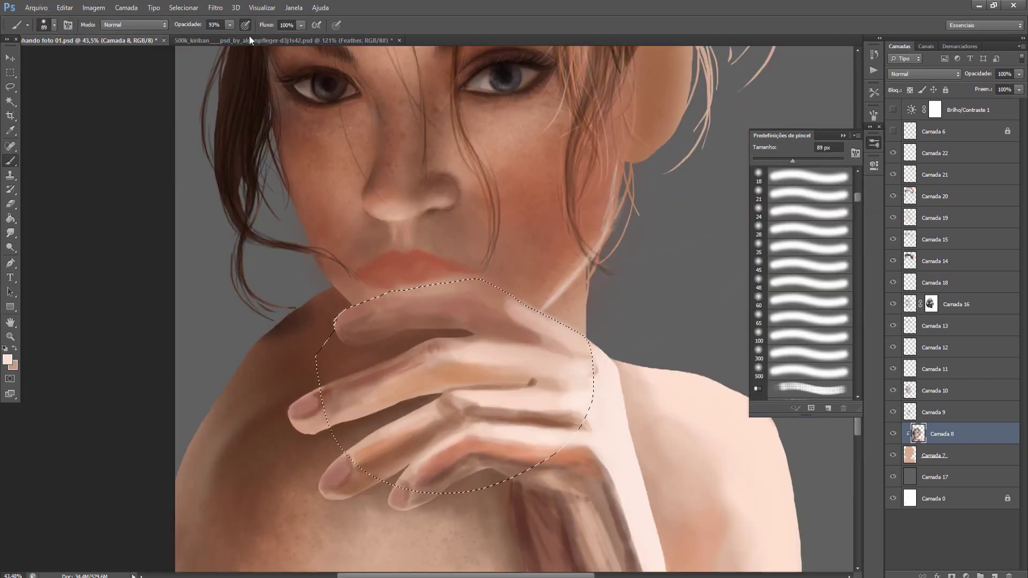
left_click(456, 293, "alt")
Step: Deselect, fit the painting in view, and merge the painting layers into one
key("bracketleft")
key("bracketleft")
key("bracketleft")
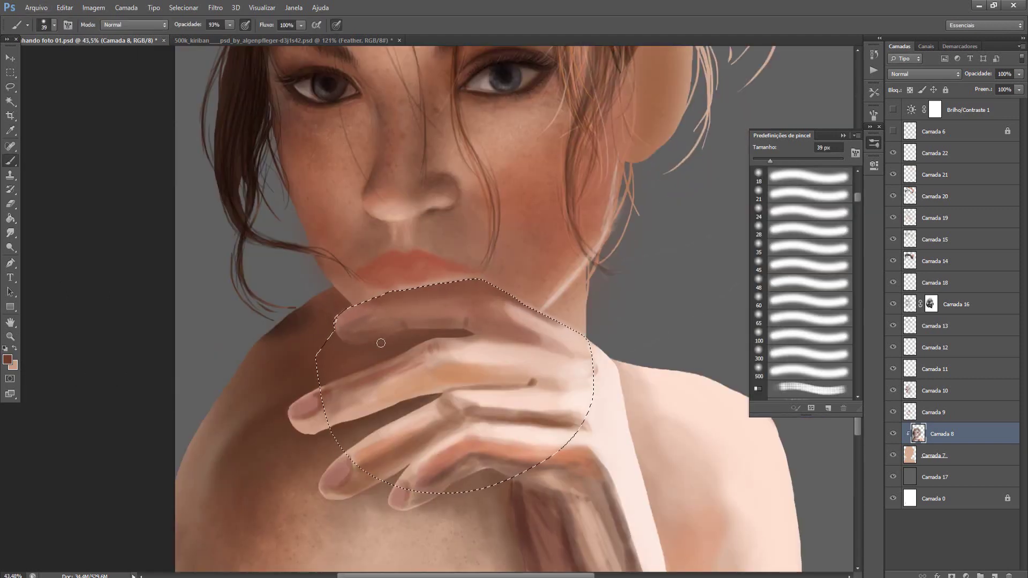
key("ctrl+d")
scroll(431, 387, "up", 3)
scroll(440, 448, "up", 2)
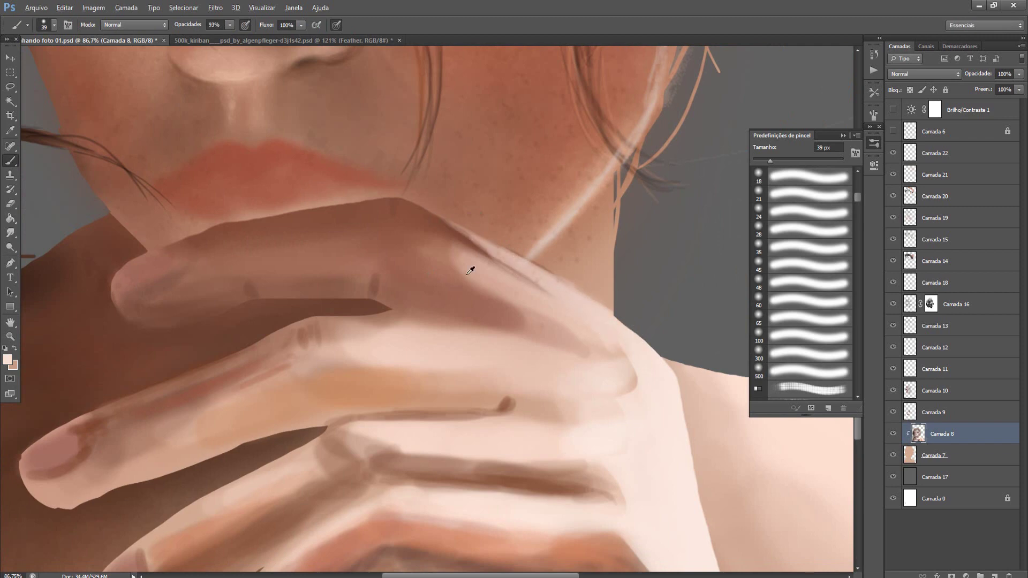
key("ctrl+0")
key("shift+alt+period")
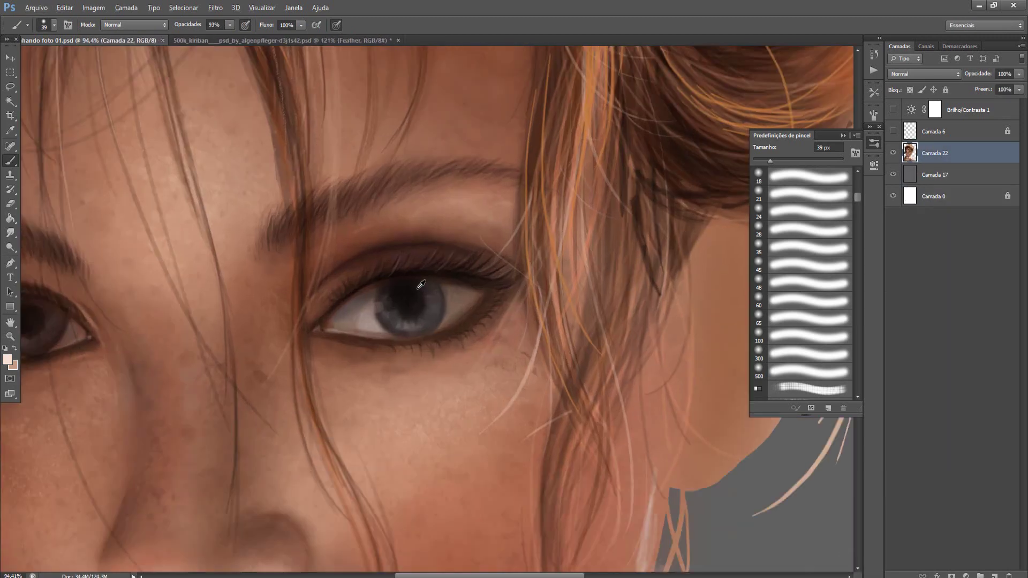
Step: On a new layer, paint darker shading inside the ear with a 24 px brush
key("ctrl+shift+alt+n")
key("b")
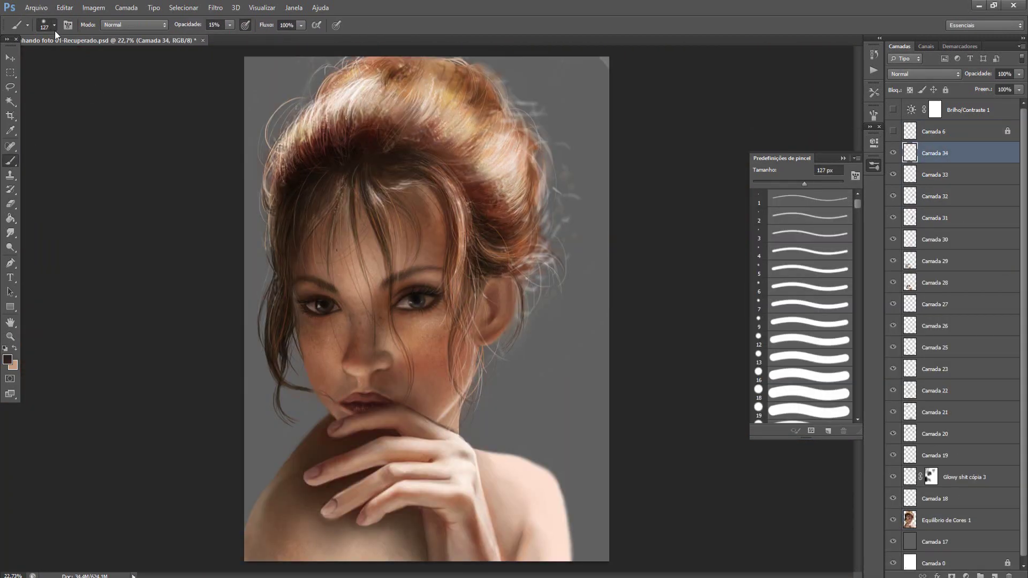
left_click(54, 25)
left_click_drag(40, 57, 30, 58)
key("Return")
scroll(556, 246, "up", 5)
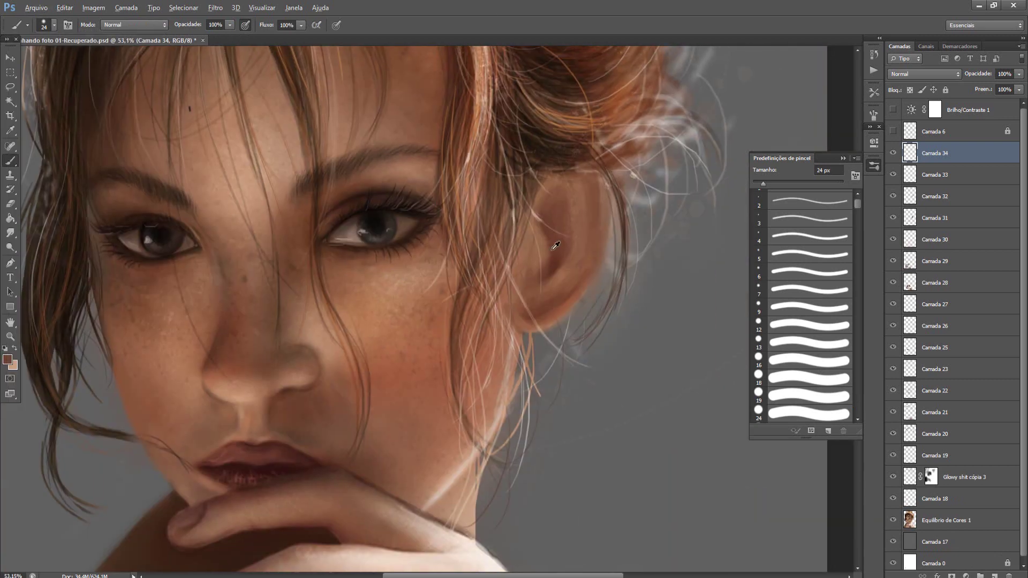
key("Return")
scroll(570, 268, "down", 2)
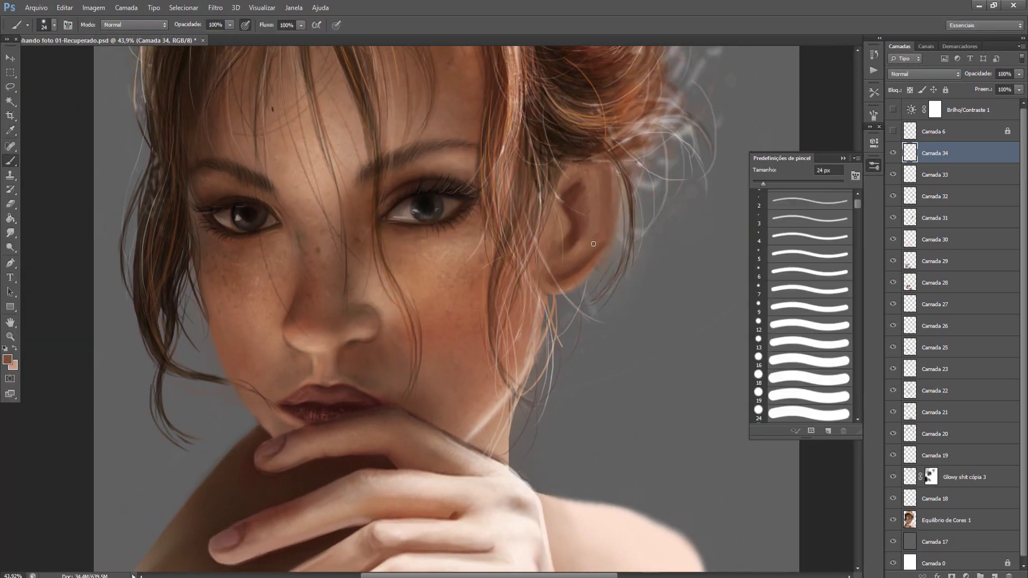
left_click(616, 185, "alt")
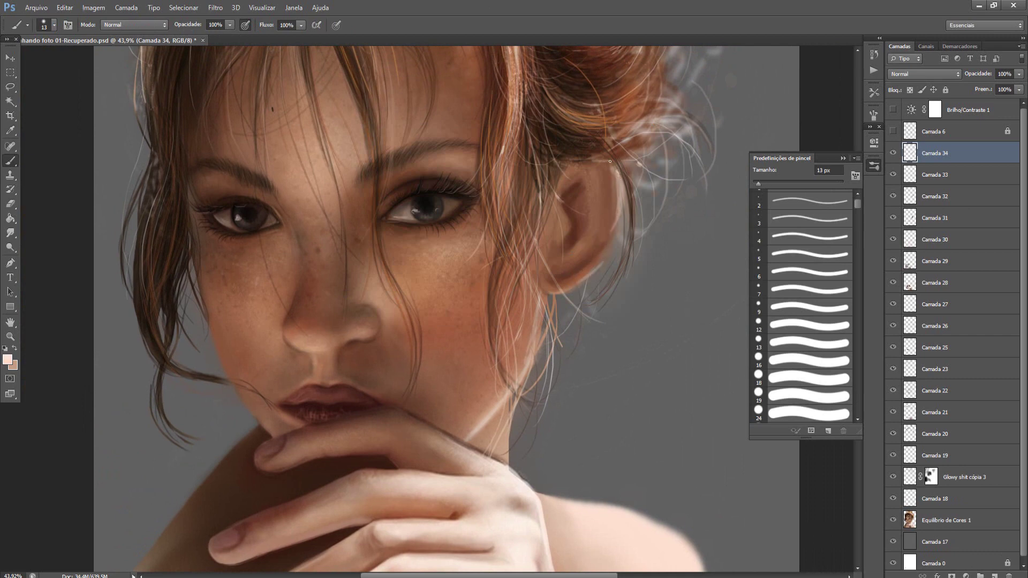
scroll(482, 259, "up", 2)
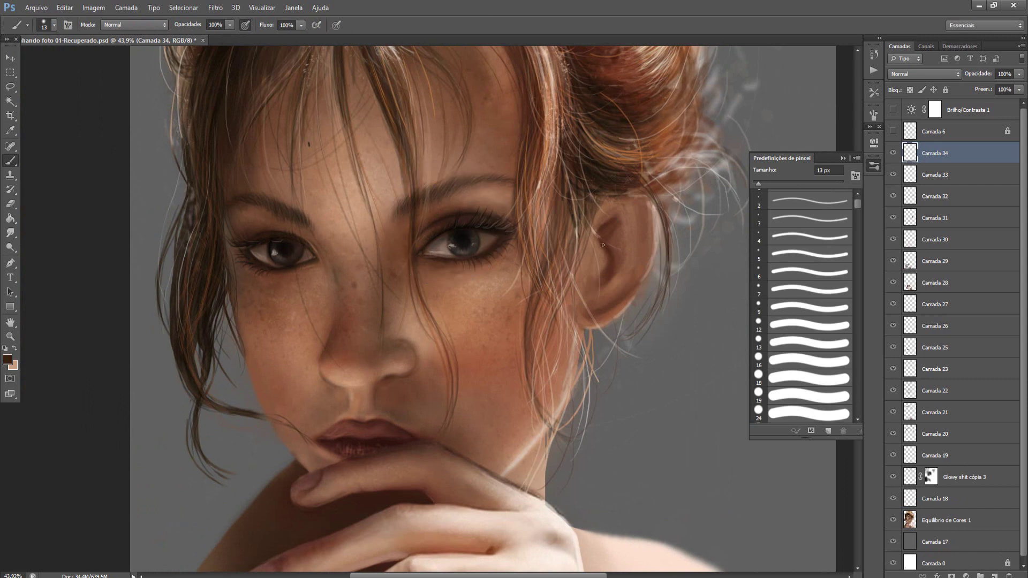
left_click_drag(624, 219, 622, 258)
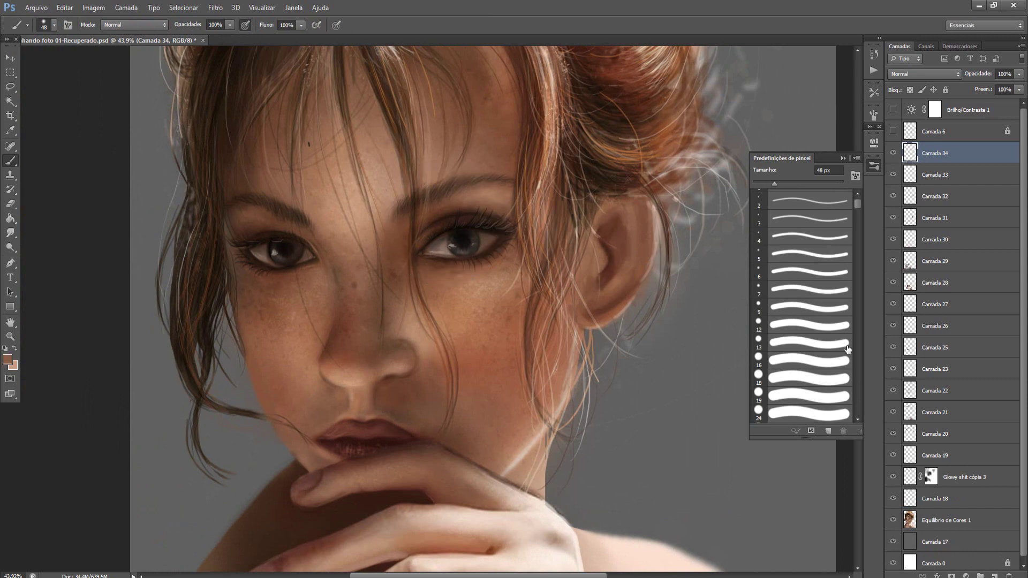
Step: Pick a salmon colour and paint a glow over the ear on new layer Camada 35
left_click(7, 360)
left_click(498, 211)
left_click(615, 147)
left_click(797, 183)
key("ctrl+shift+alt+n")
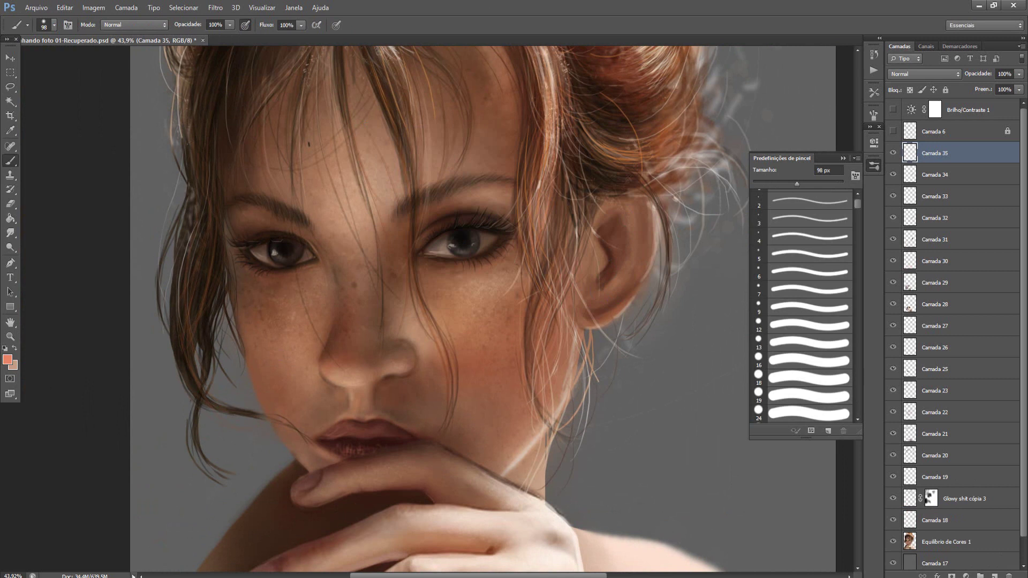
left_click_drag(634, 208, 606, 318)
Step: Set Camada 35 to Luz Direta blend mode to saturate the ear glow
key("shift+alt+j")
right_click(546, 240)
key("Escape")
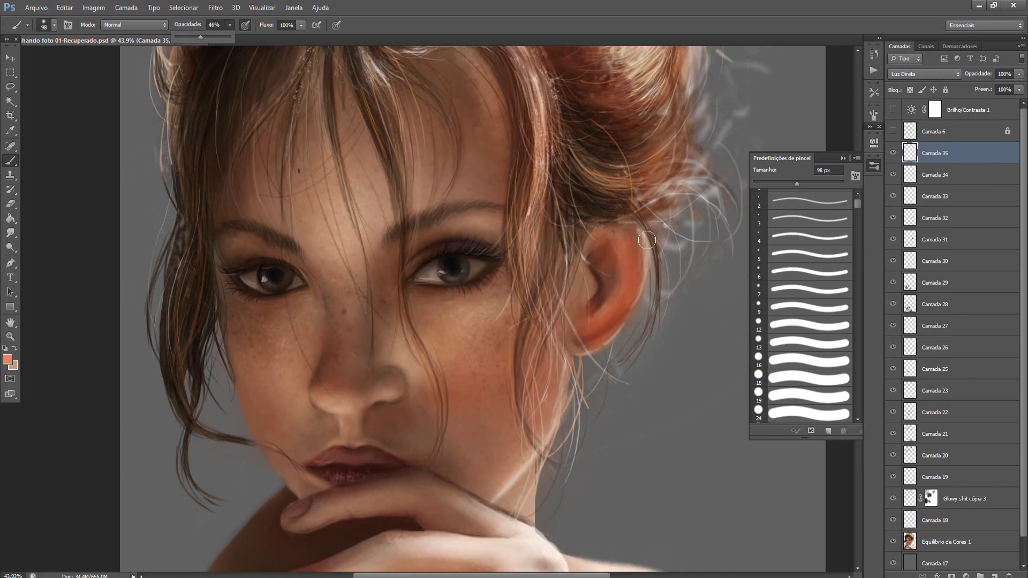
key("e")
key("i")
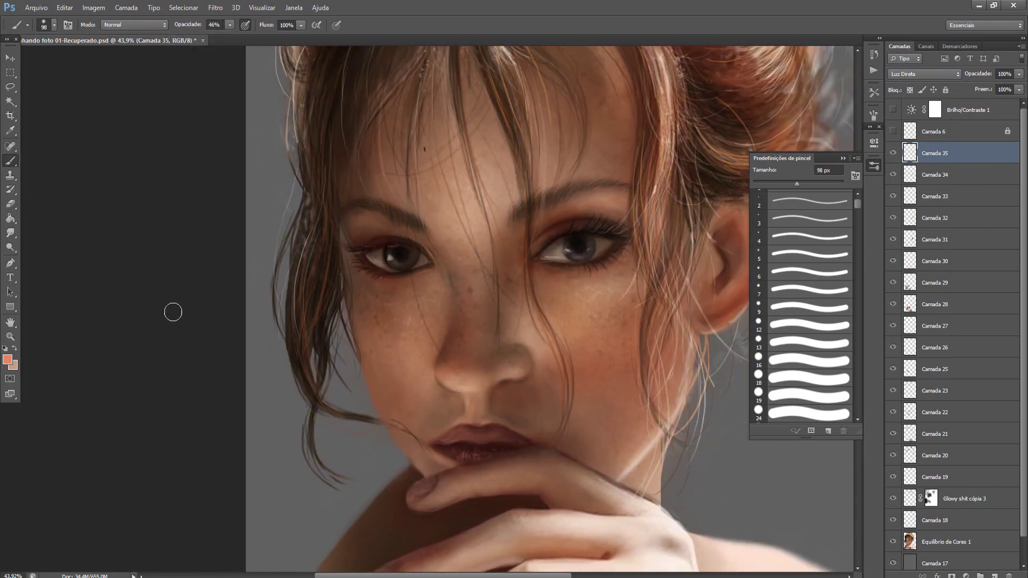
Step: Choose a light blue and paint the irises a vivid blue
left_click(7, 360)
left_click(447, 171)
key("Return")
key("b")
left_click_drag(596, 331, 489, 298)
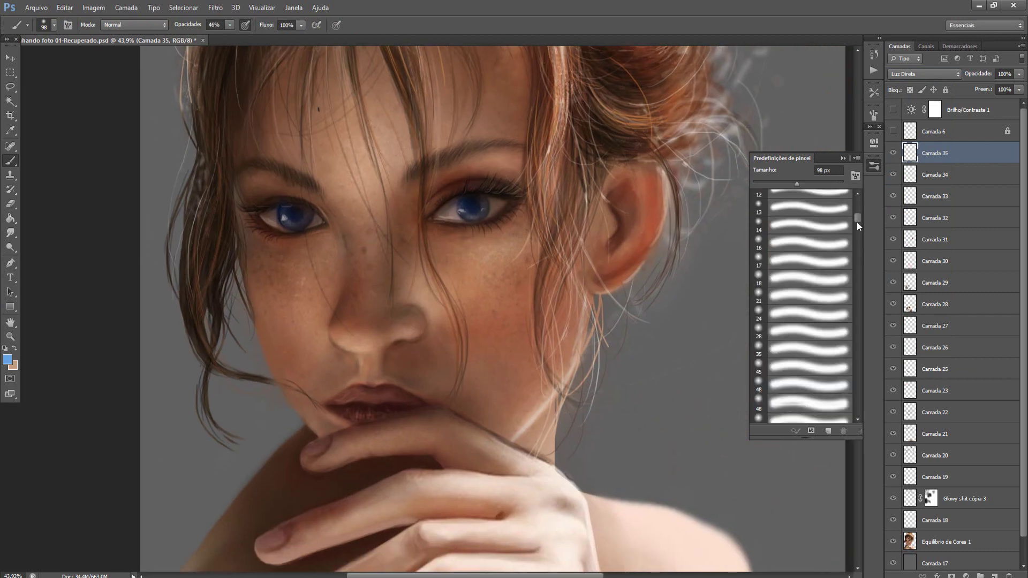
scroll(771, 276, "down", 5)
scroll(594, 315, "up", 1)
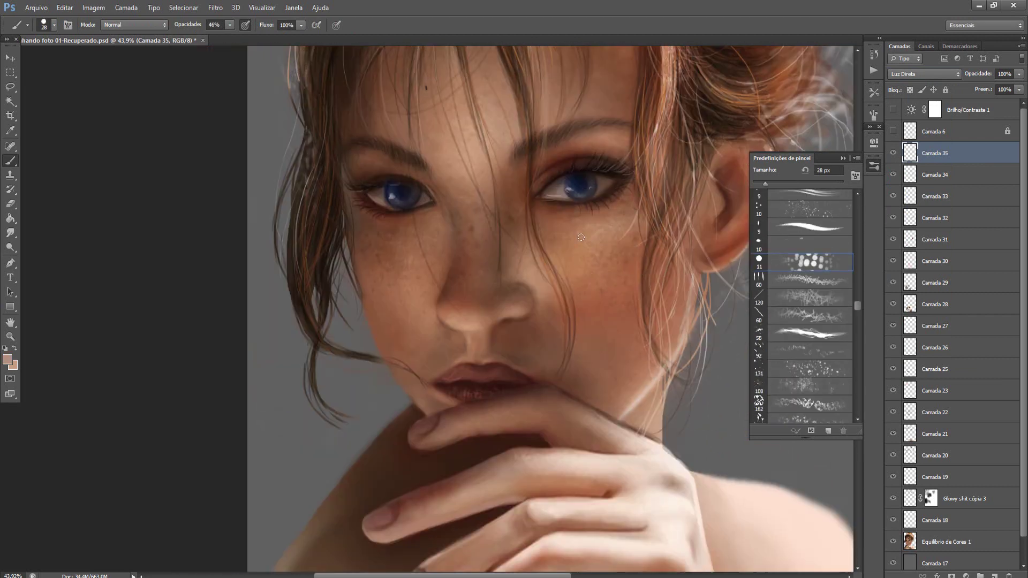
key("alt+bracketleft")
scroll(578, 261, "up", 1)
scroll(573, 269, "up", 1)
Step: Frame the hand and shoulder and set the brush size, settling on 16 px
left_click_drag(573, 270, 263, 87)
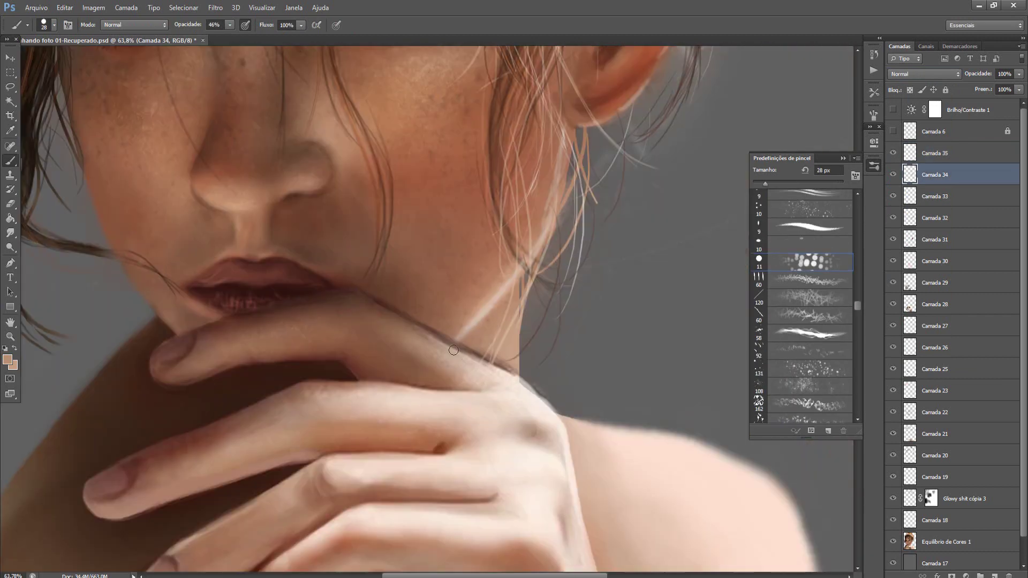
left_click_drag(505, 410, 505, 239)
right_click(645, 230)
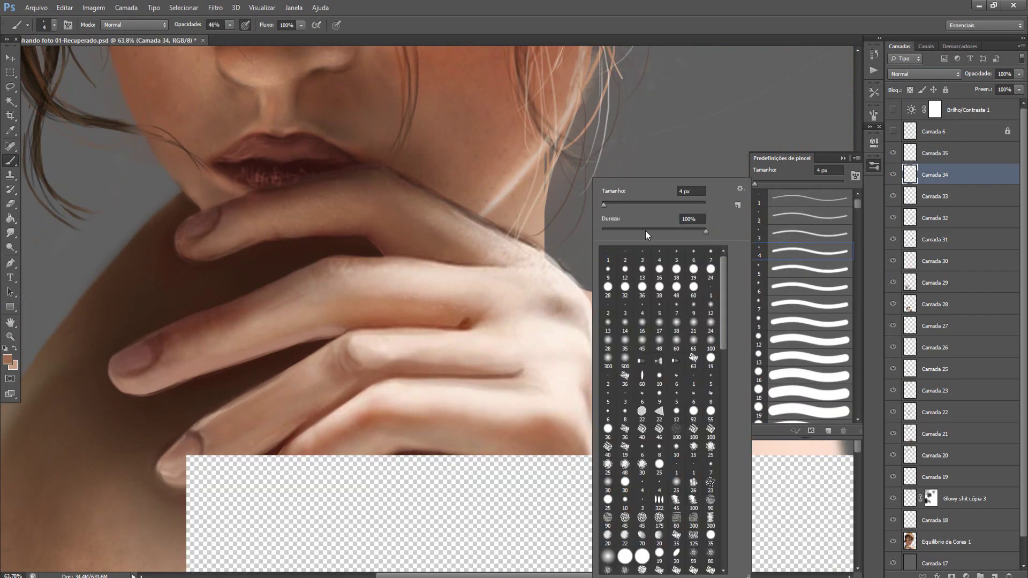
left_click_drag(364, 308, 570, 134)
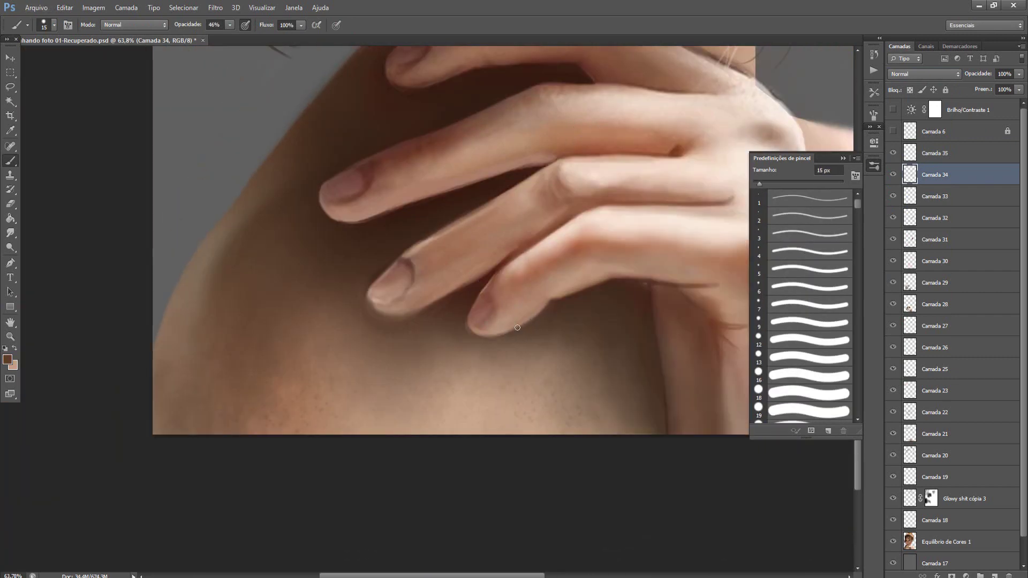
left_click_drag(600, 290, 413, 325)
right_click(520, 138)
left_click(609, 159)
Step: Paint dark shading between the fingers and a lighter skin tone over the knuckles
key("Return")
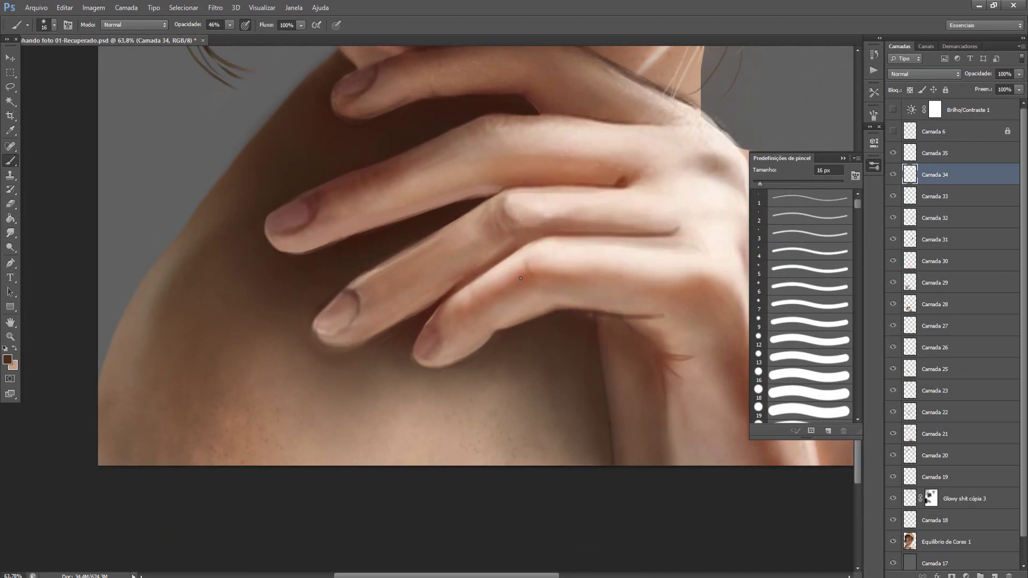
left_click(420, 285, "alt")
left_click(284, 206, "alt")
left_click_drag(444, 246, 525, 258)
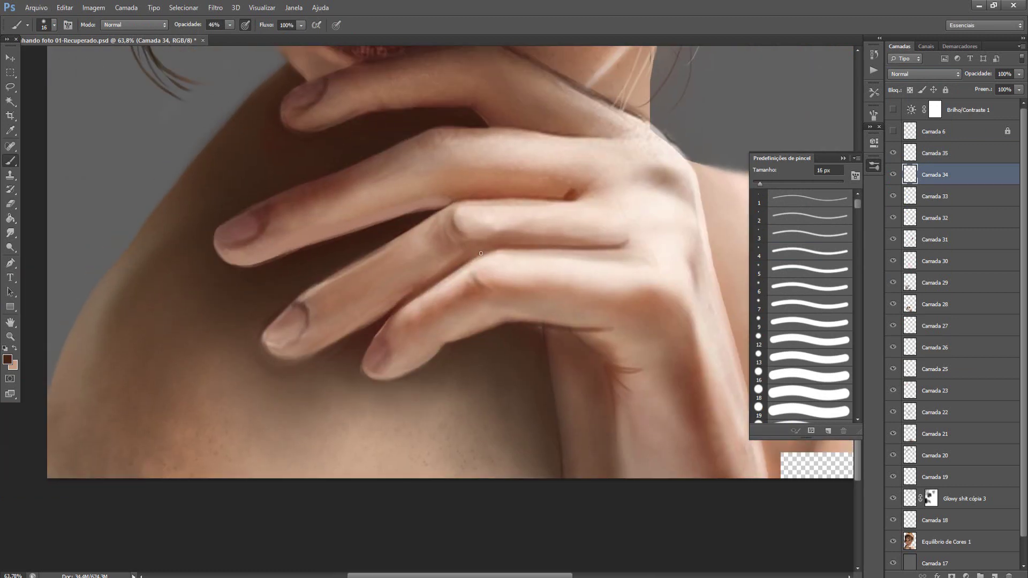
left_click(622, 232, "alt")
left_click_drag(622, 232, 520, 184)
left_click_drag(760, 184, 776, 184)
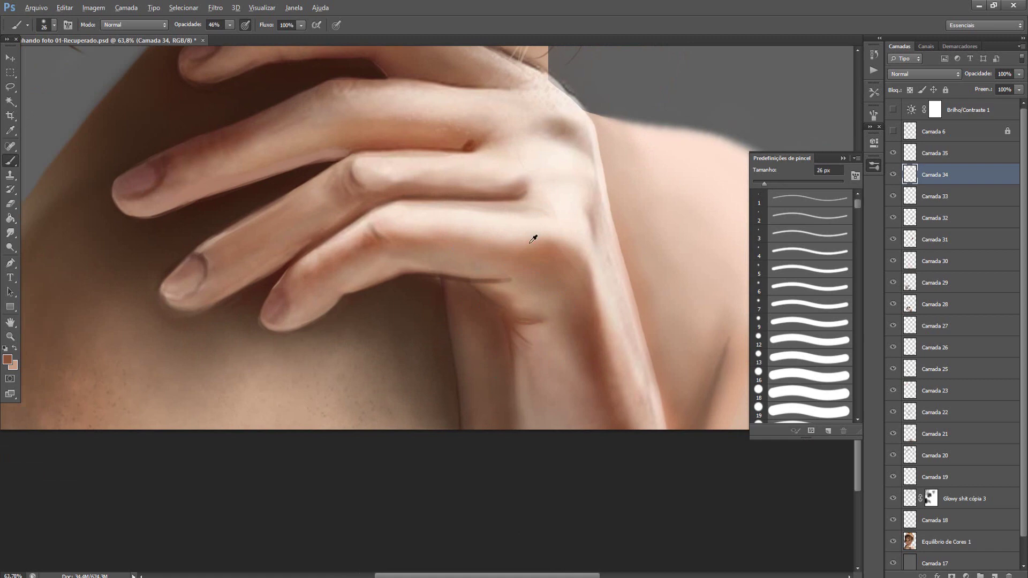
Step: With a 9 px brush, add fine hair strands, then recentre the view on the eyes
scroll(510, 308, "up", 5)
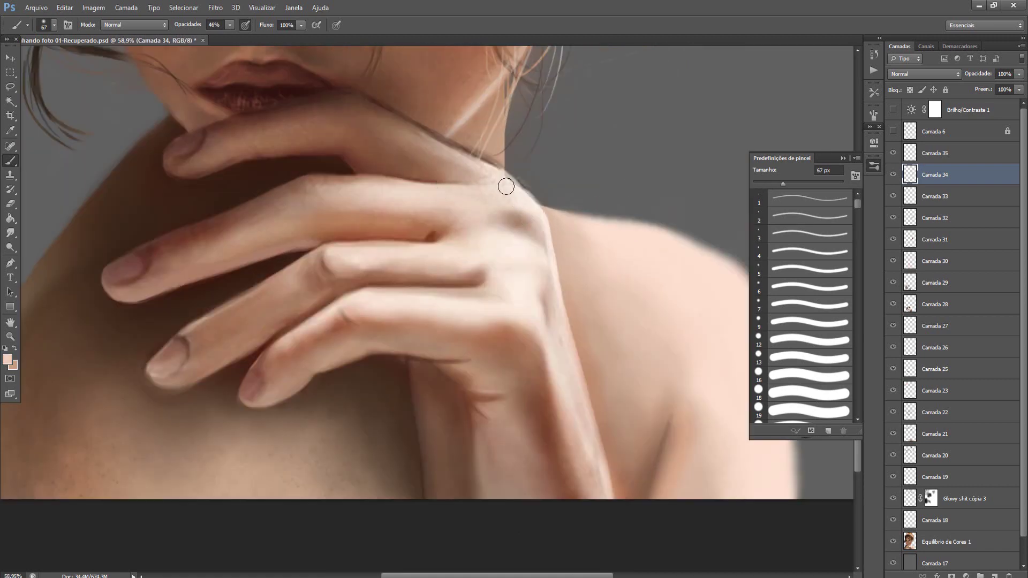
scroll(500, 184, "up", 3)
scroll(531, 173, "up", 5)
key("bracketleft")
key("bracketleft")
key("bracketleft")
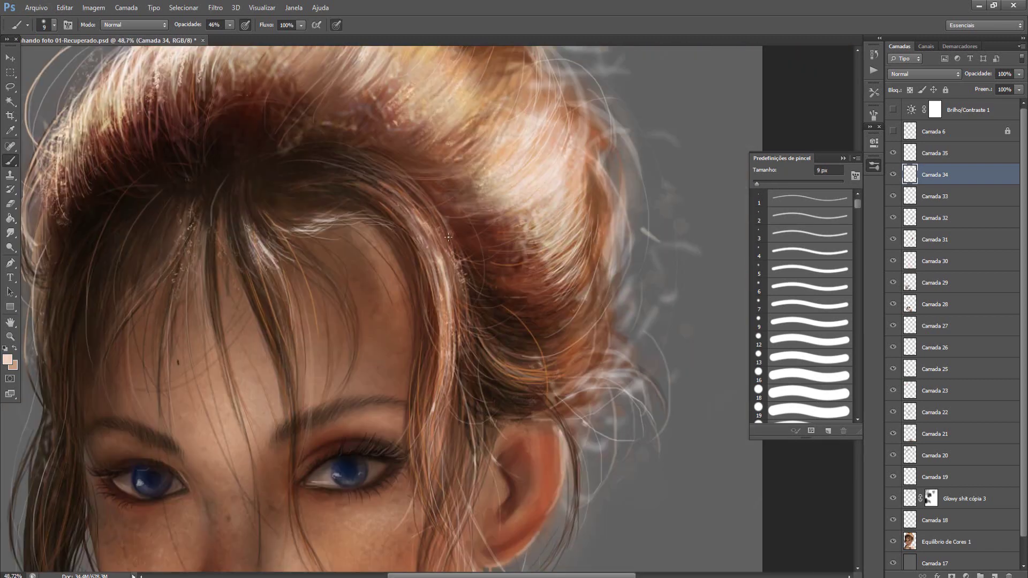
left_click_drag(449, 252, 470, 346)
scroll(444, 311, "down", 10)
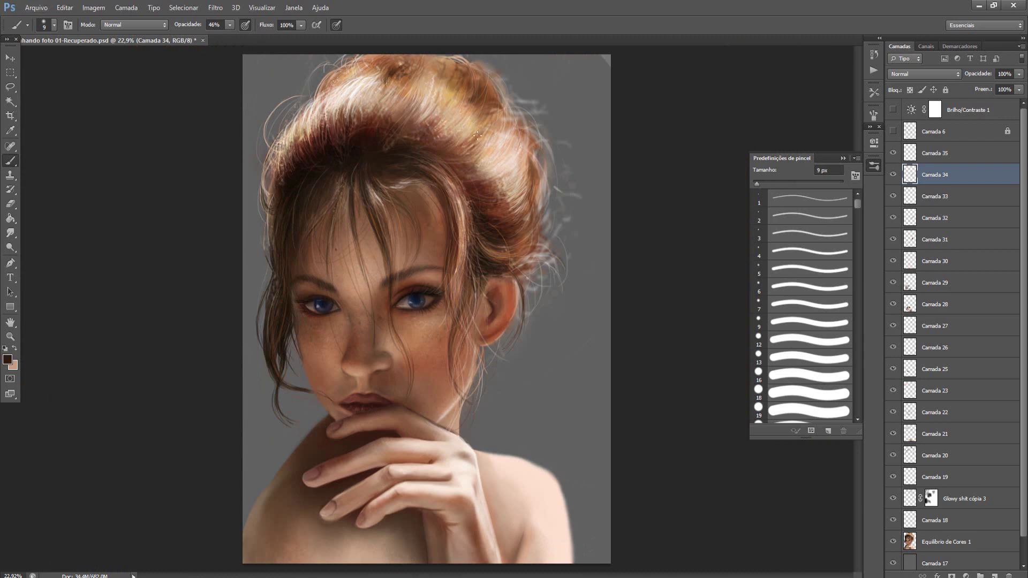
scroll(477, 135, "up", 5)
key("0")
mouse_move(413, 415)
left_mouse_down()
mouse_move(488, 255)
mouse_move(556, 211)
mouse_move(456, 252)
left_mouse_up()
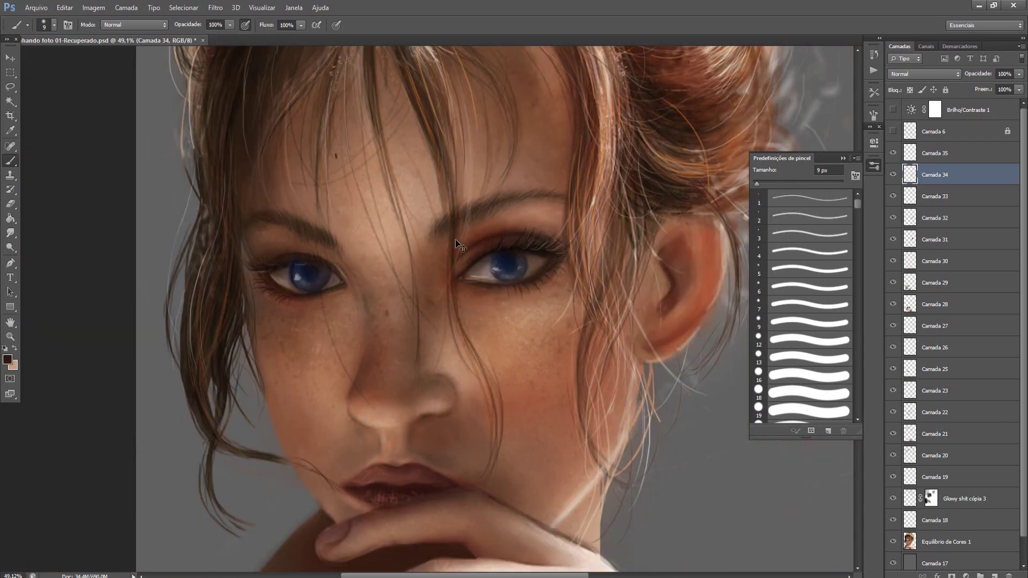
scroll(581, 487, "down", 5)
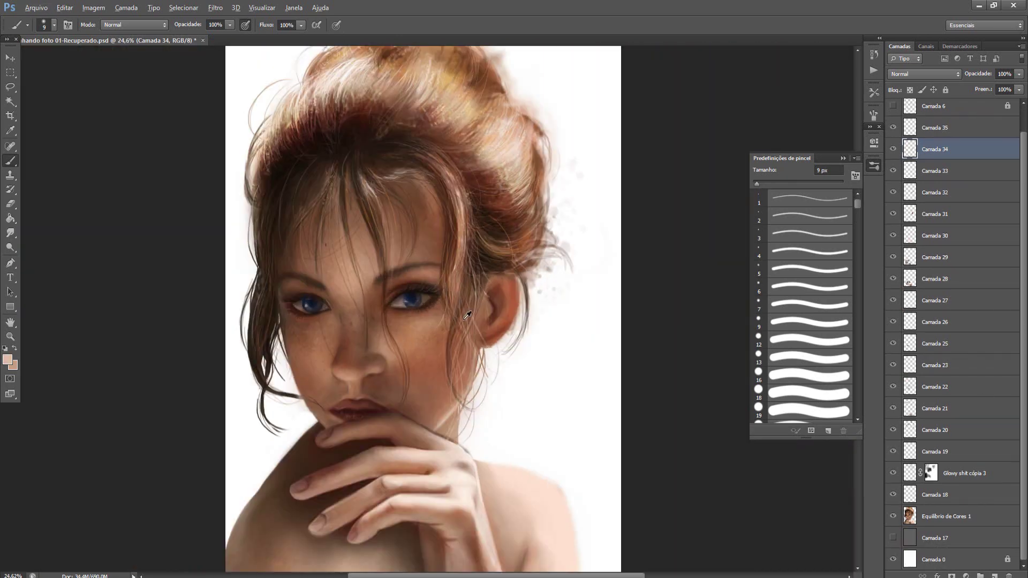
scroll(588, 232, "up", 4)
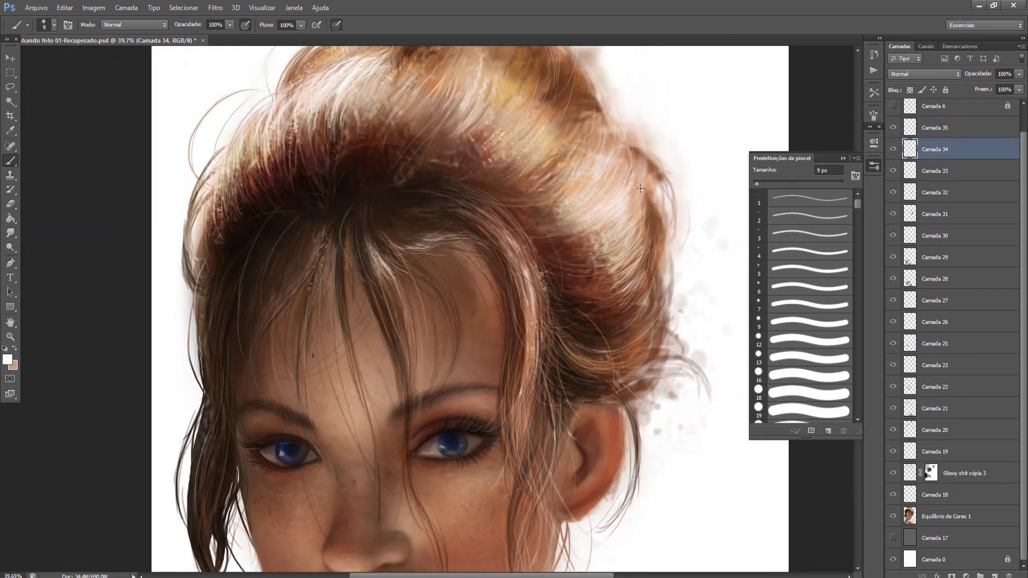
left_click_drag(335, 62, 495, 120)
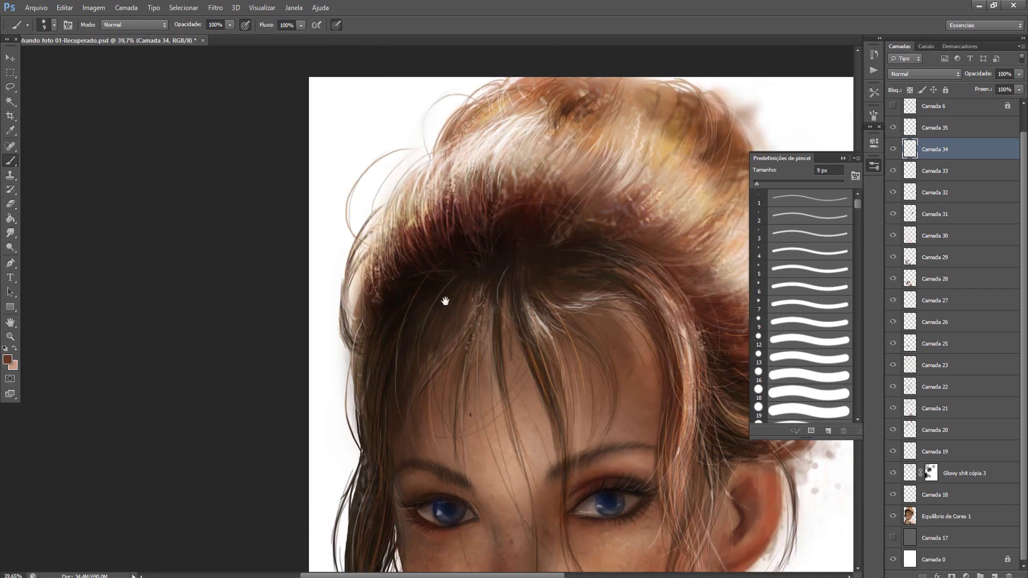
left_click_drag(445, 302, 450, 284)
left_click_drag(383, 244, 182, 206)
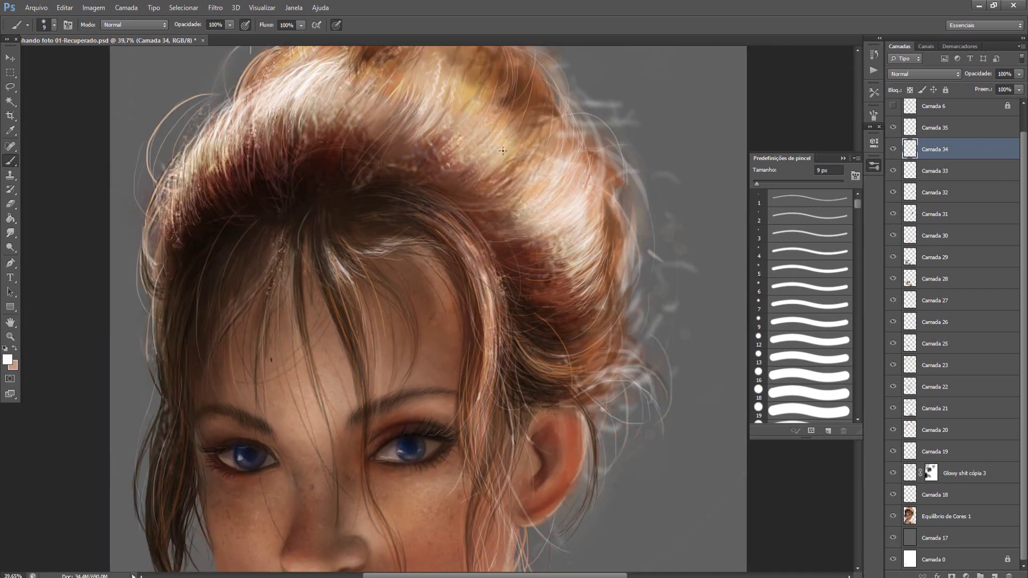
scroll(310, 372, "up", 2)
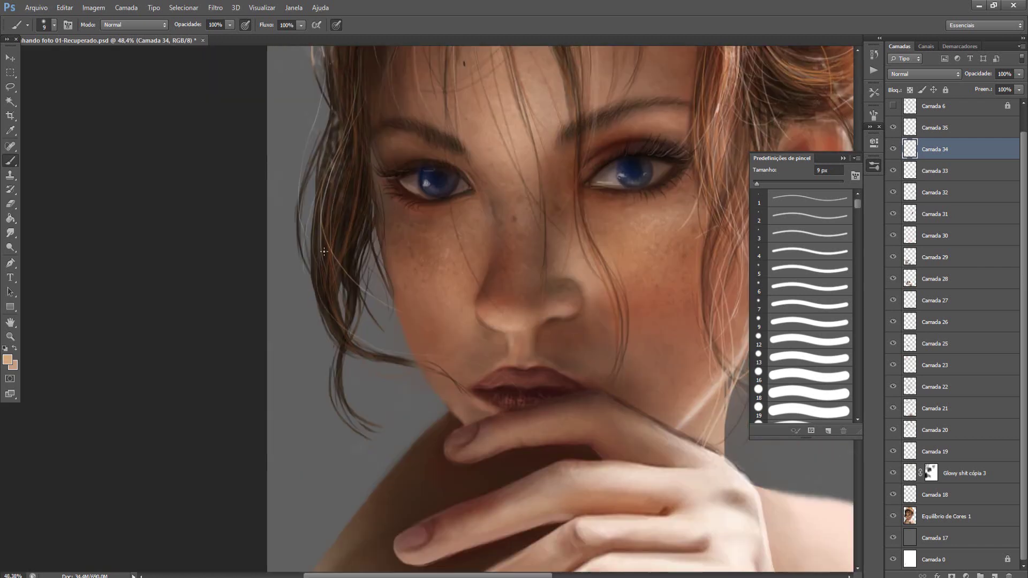
mouse_move(343, 161)
left_mouse_down()
mouse_move(365, 210)
mouse_move(421, 151)
left_mouse_up()
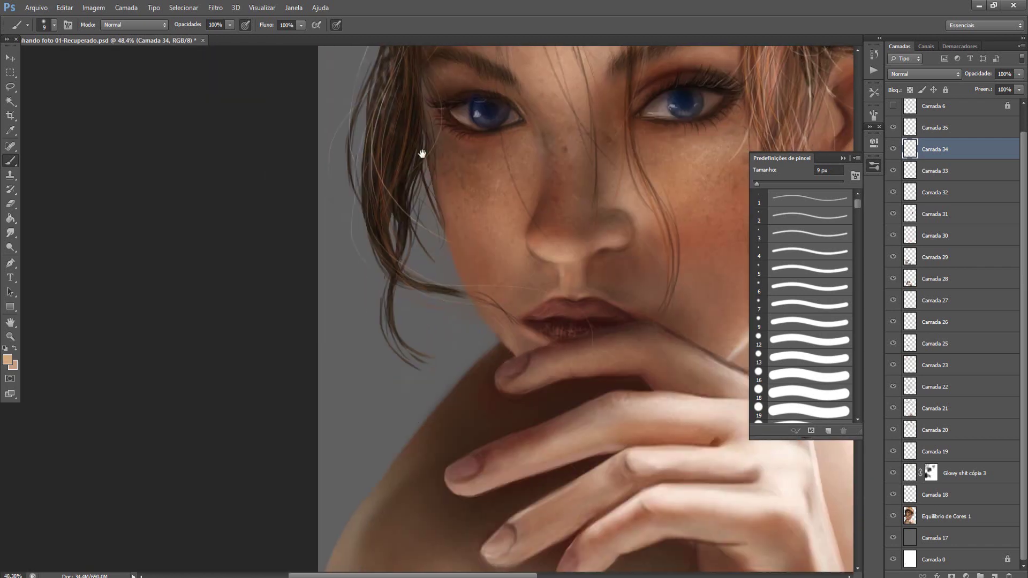